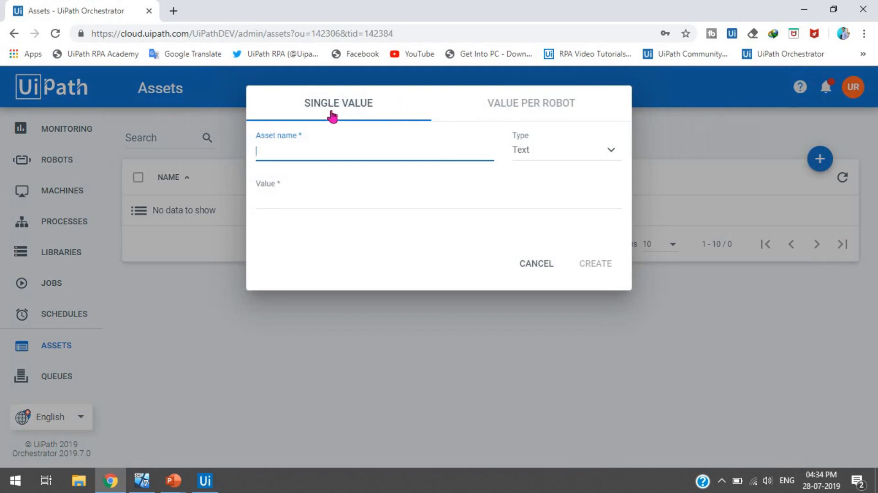
Step: Create a single-value Text asset named Message with value 'This is UiPath Assets..'
{"action": "left_click", "coordinate": [503, 111]}
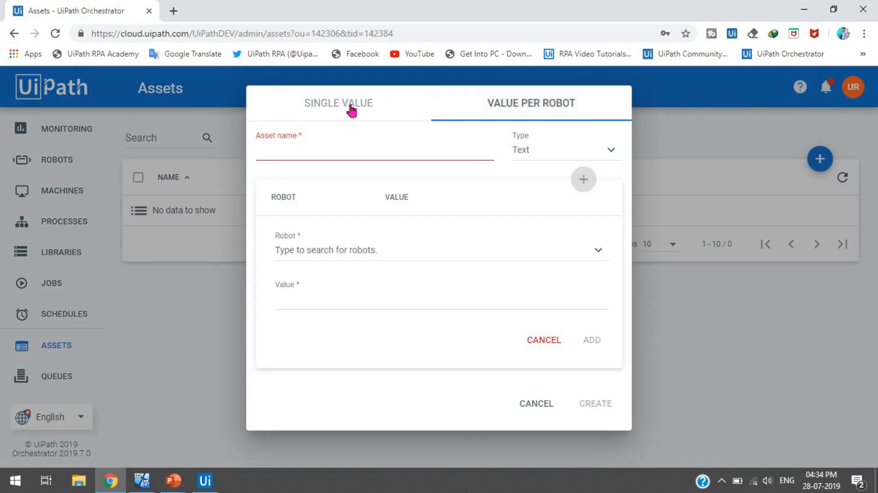
{"action": "left_click", "coordinate": [351, 110]}
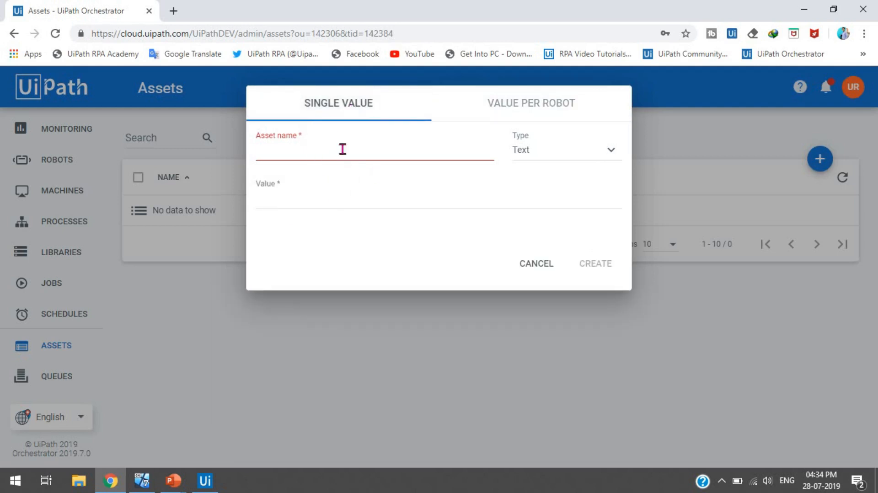
{"action": "left_click", "coordinate": [310, 149]}
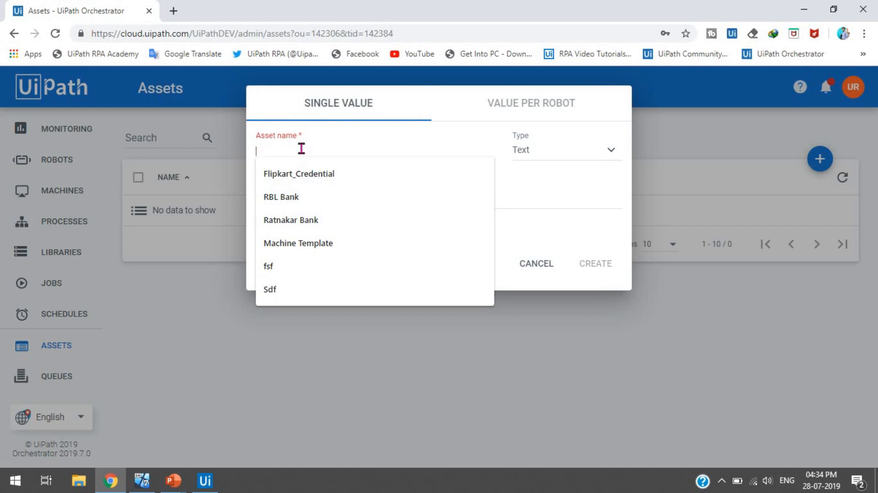
{"action": "type", "text": "Message"}
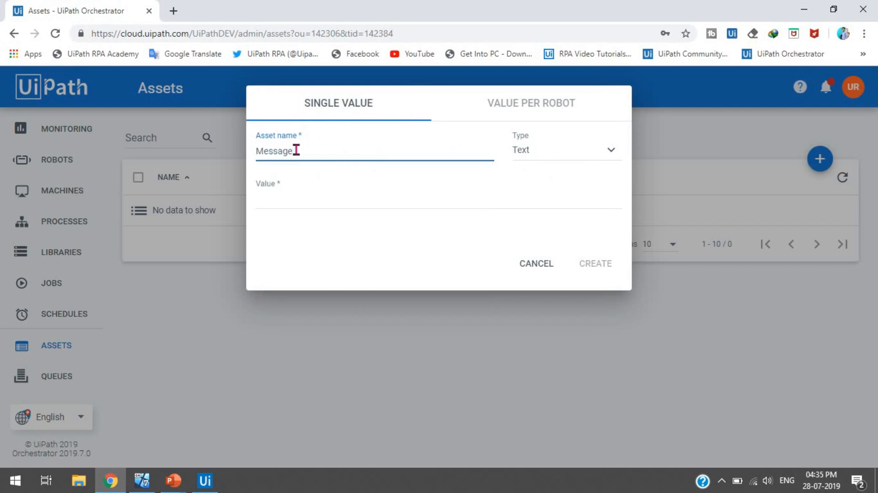
{"action": "left_click", "coordinate": [559, 161]}
{"action": "left_click", "coordinate": [551, 148]}
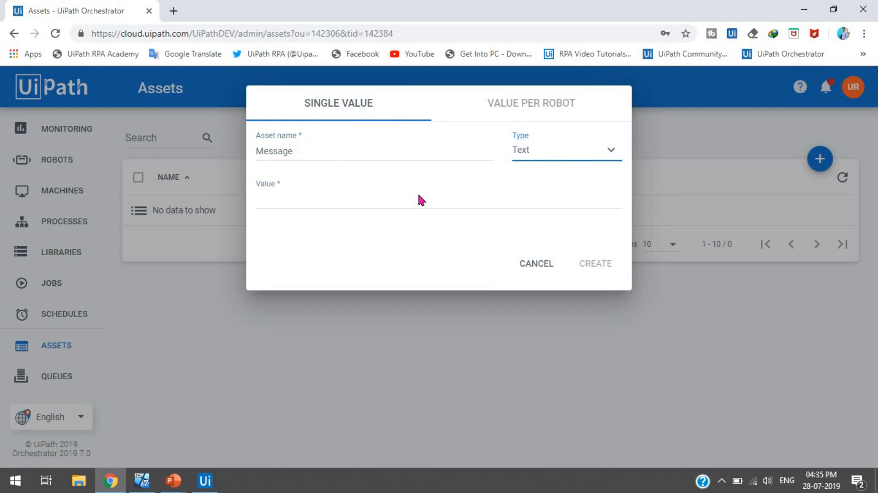
{"action": "left_click", "coordinate": [344, 202]}
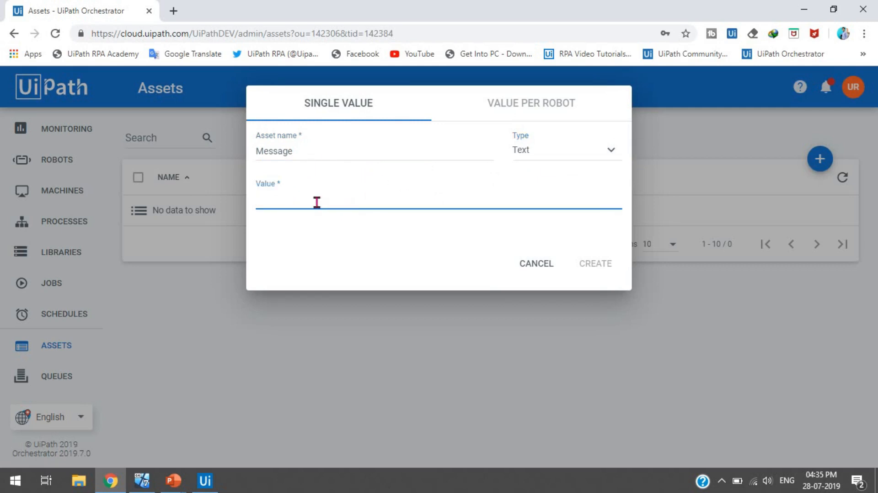
{"action": "type", "text": "This os"}
{"action": "key", "text": "BackSpace"}
{"action": "key", "text": "BackSpace"}
{"action": "type", "text": "is UiPath "}
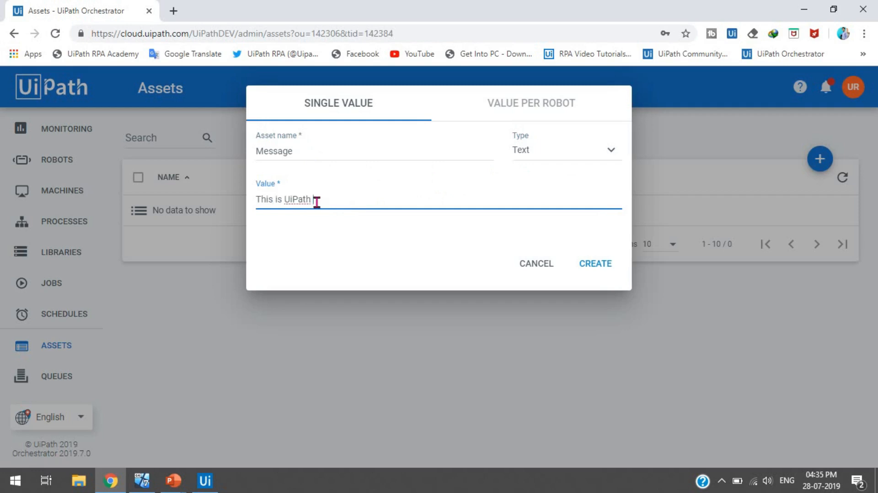
{"action": "type", "text": "Assets.."}
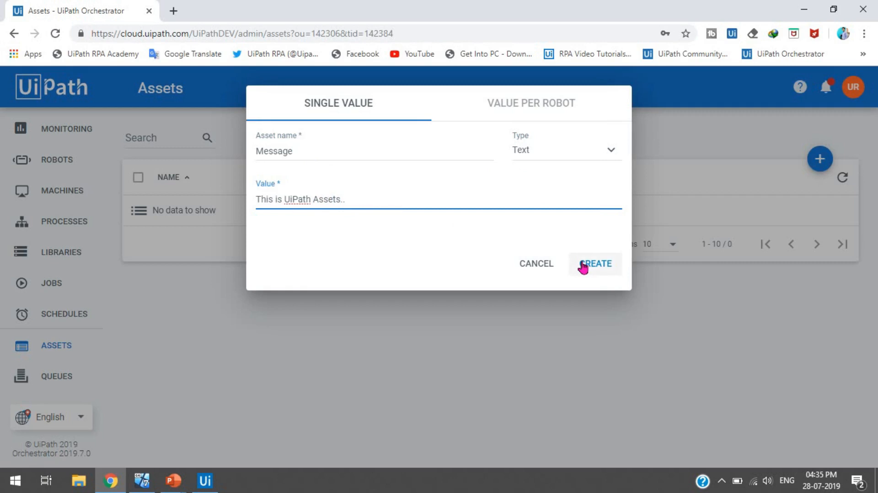
{"action": "left_click", "coordinate": [600, 269]}
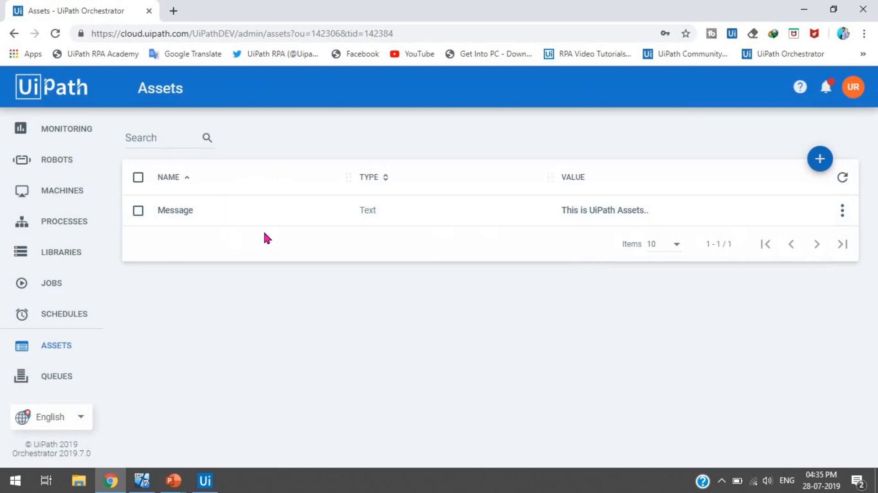
Step: Review the Message asset's name and value in the list, then start a new asset
{"action": "left_click_drag", "start_coordinate": [155, 220], "coordinate": [198, 219]}
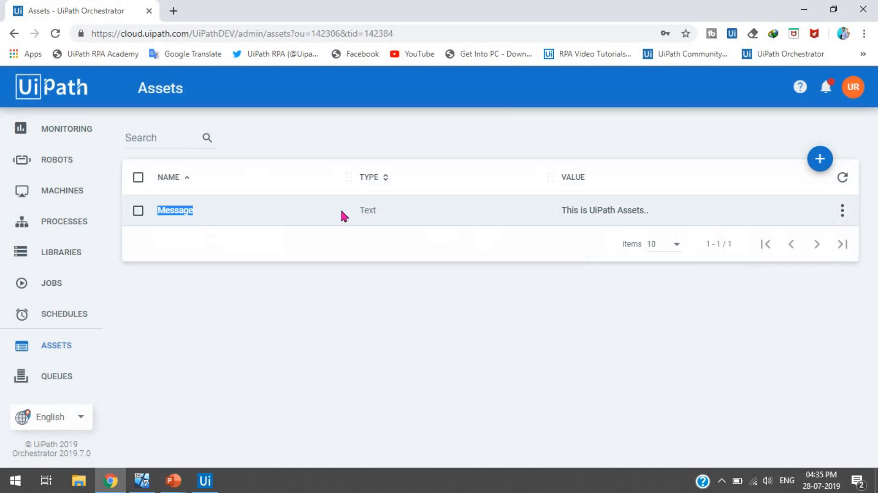
{"action": "left_click_drag", "start_coordinate": [556, 213], "coordinate": [654, 219]}
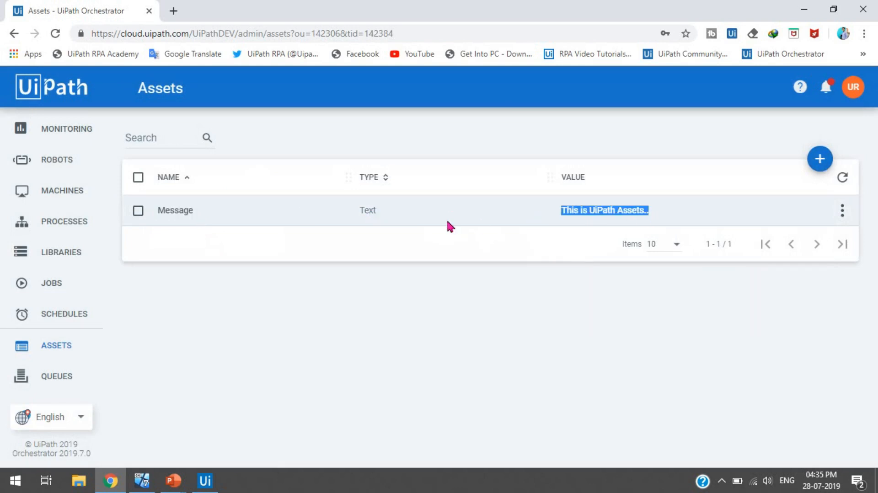
{"action": "left_click_drag", "start_coordinate": [363, 218], "coordinate": [374, 282]}
{"action": "left_click", "coordinate": [374, 283]}
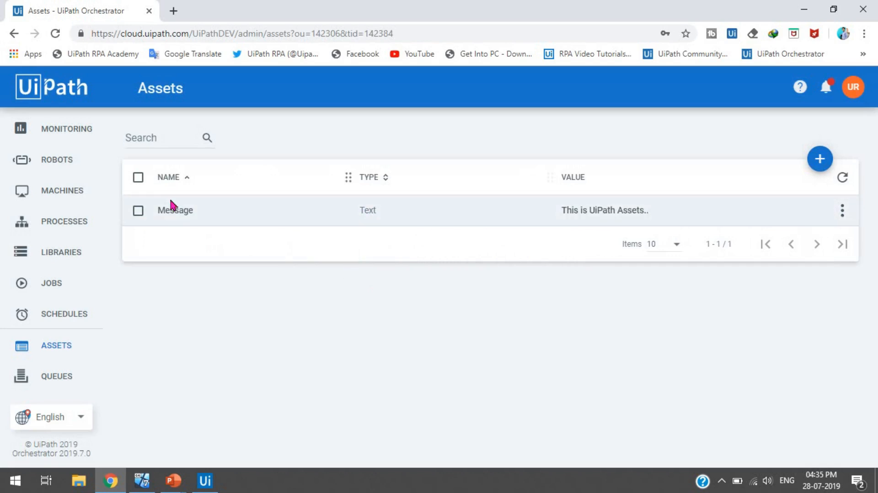
{"action": "left_click_drag", "start_coordinate": [157, 210], "coordinate": [210, 211]}
{"action": "left_click_drag", "start_coordinate": [562, 209], "coordinate": [668, 221]}
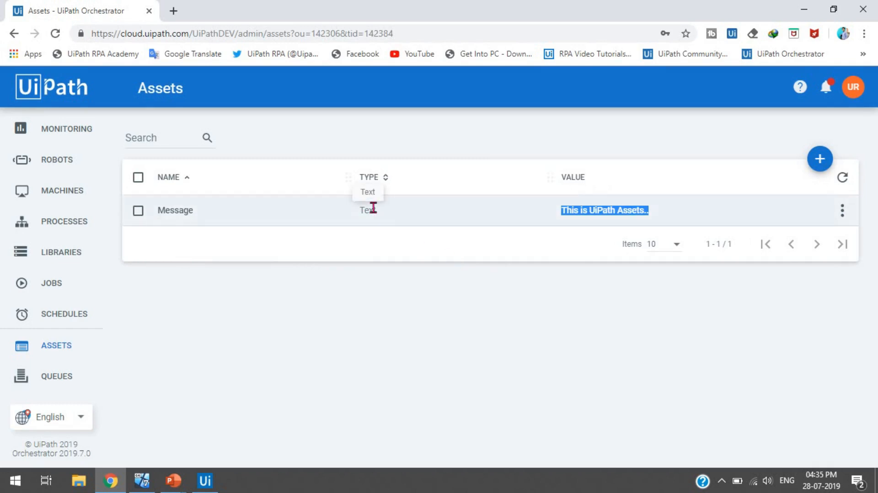
{"action": "left_click", "coordinate": [820, 160]}
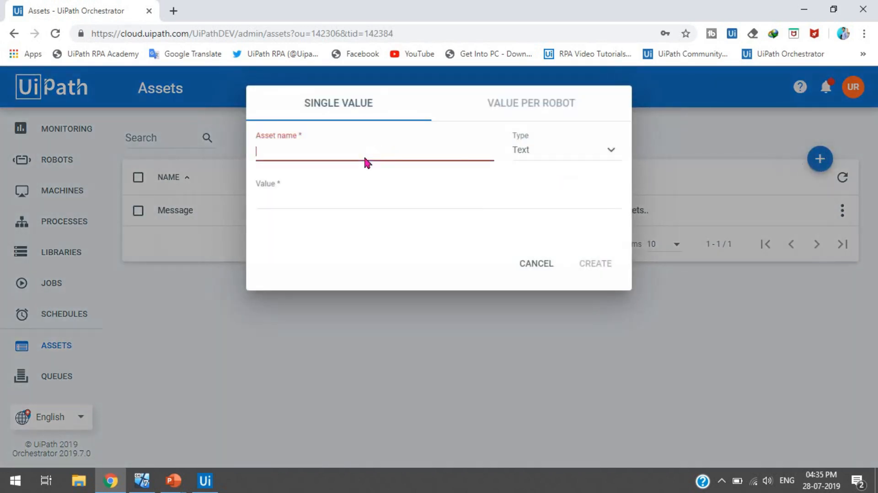
Step: Create a Bool asset named File-Exist with its value set to True
{"action": "left_click", "coordinate": [532, 160]}
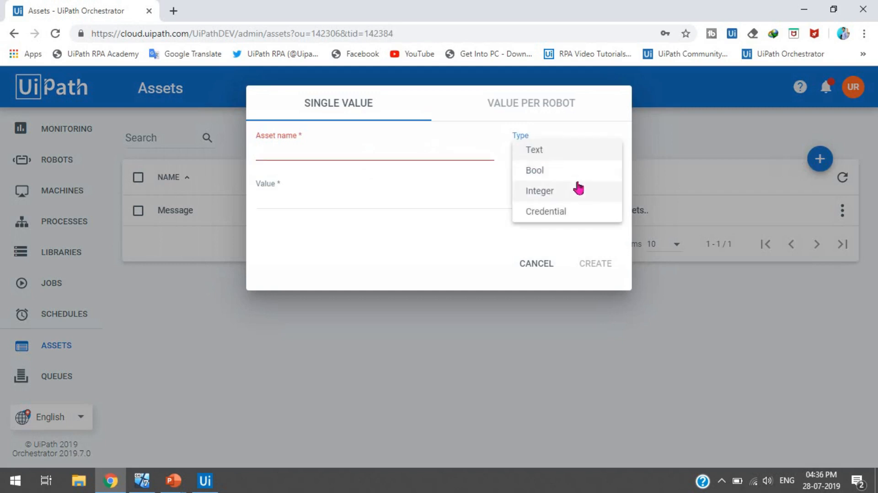
{"action": "left_click", "coordinate": [558, 174]}
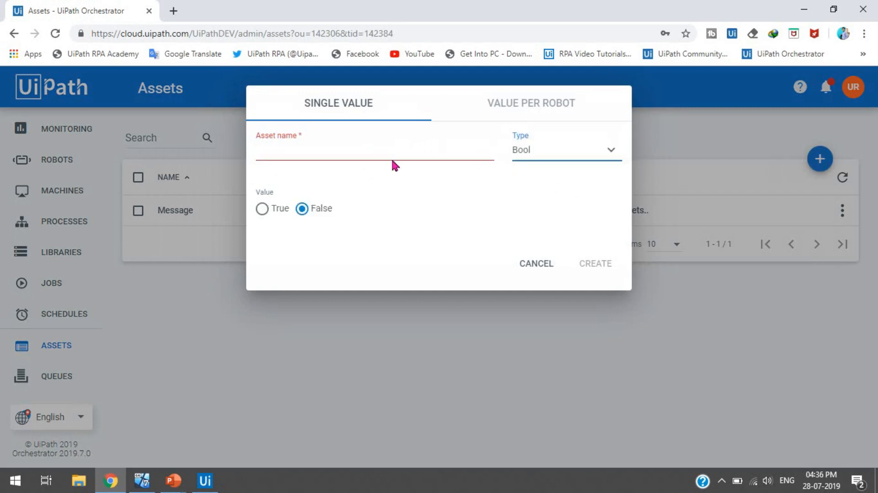
{"action": "left_click", "coordinate": [372, 153]}
{"action": "type", "text": "F"}
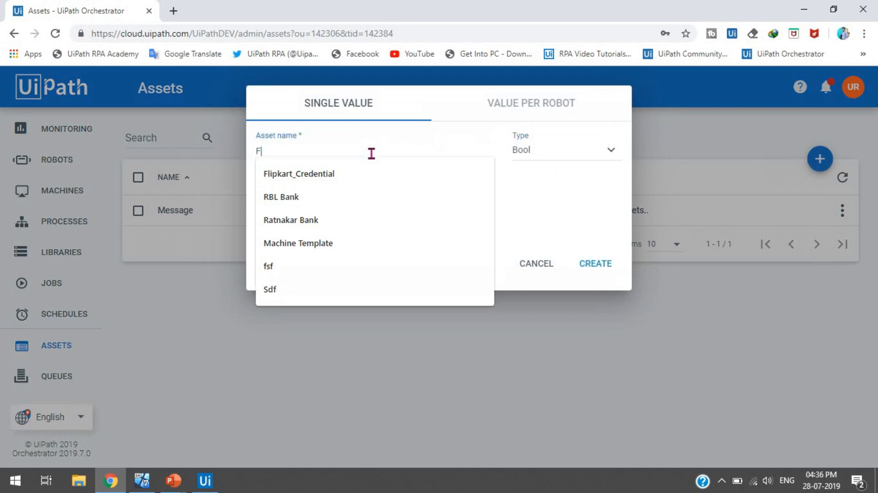
{"action": "type", "text": "ile-Exist"}
{"action": "key", "text": "Tab"}
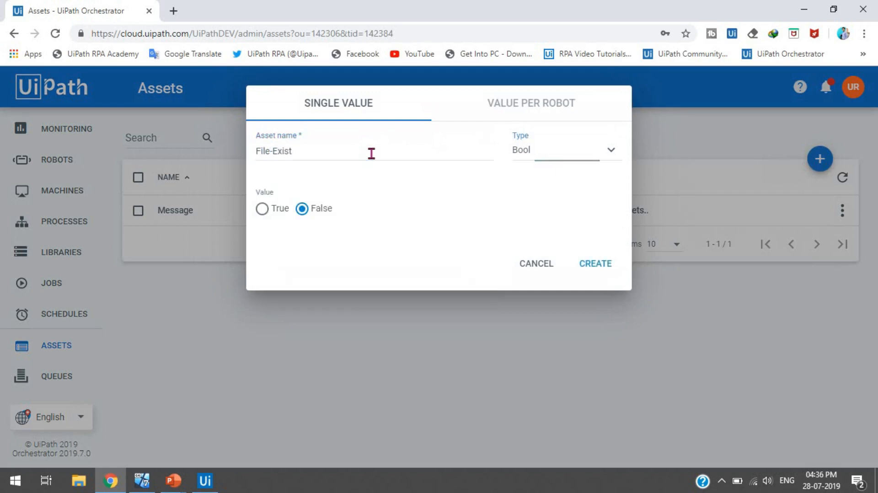
{"action": "left_click", "coordinate": [261, 211]}
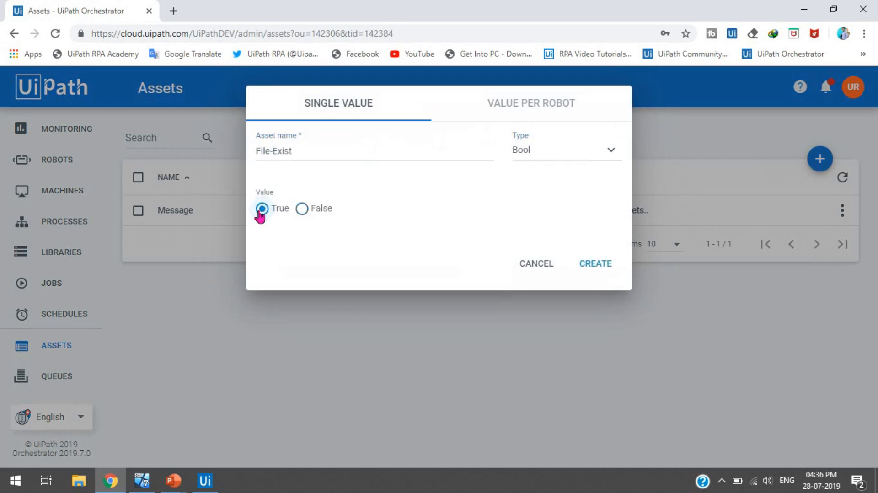
{"action": "left_click", "coordinate": [311, 213]}
{"action": "left_click", "coordinate": [267, 211]}
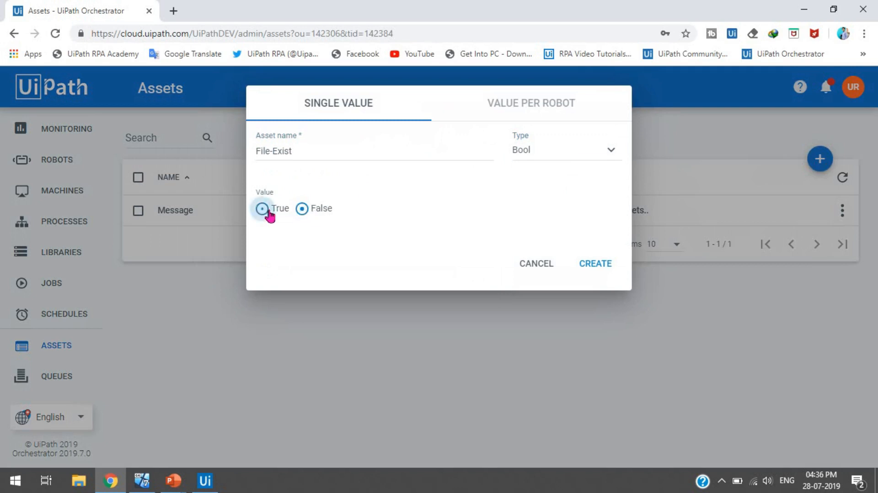
{"action": "left_click", "coordinate": [598, 266]}
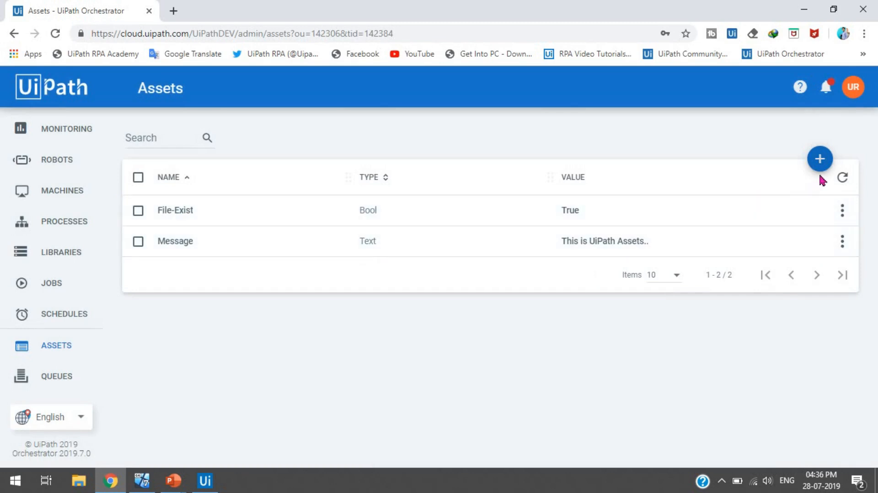
Step: Start a new Credential asset named Application_Credential
{"action": "left_click", "coordinate": [820, 158]}
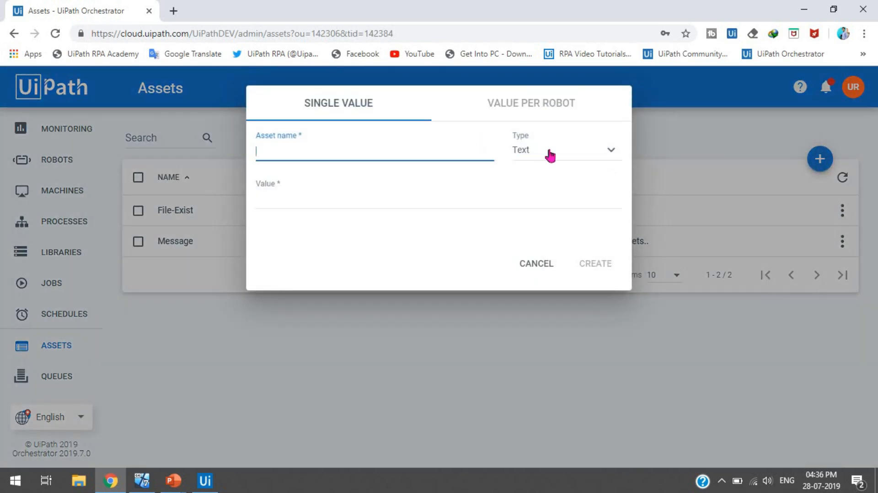
{"action": "left_click", "coordinate": [548, 153]}
{"action": "left_click", "coordinate": [559, 215]}
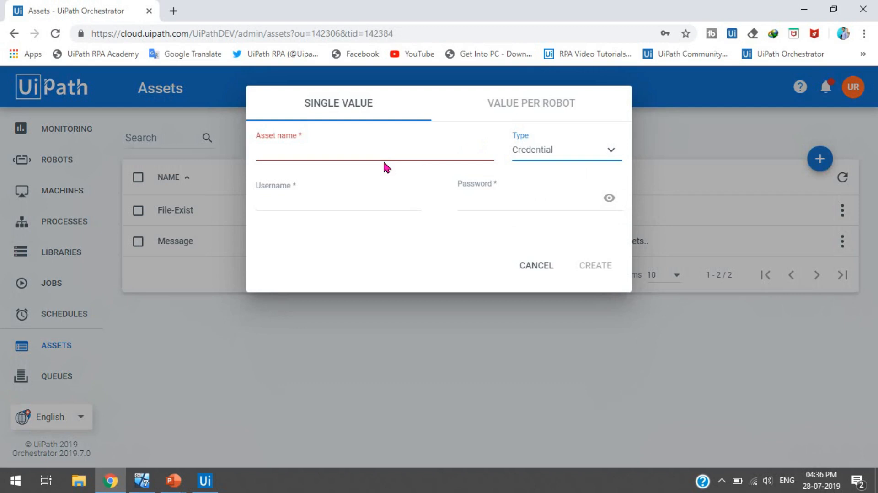
{"action": "left_click", "coordinate": [355, 151]}
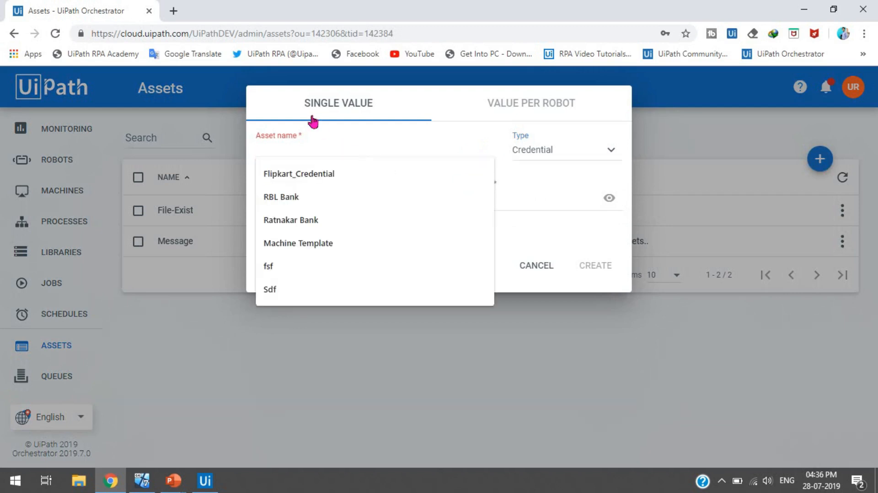
{"action": "left_click", "coordinate": [268, 108]}
{"action": "left_click", "coordinate": [308, 151]}
{"action": "type", "text": "Application_Credential"}
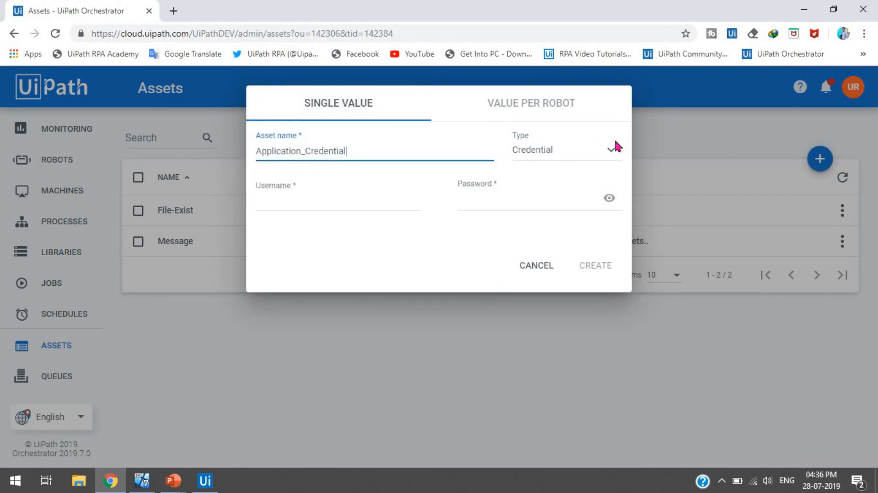
Step: Fill in a test username and password and create the Application_Credential asset
{"action": "left_click", "coordinate": [334, 201]}
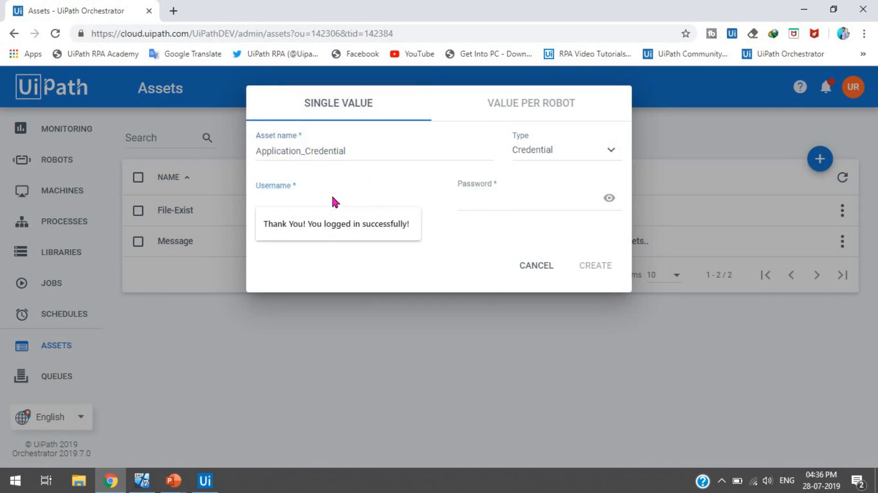
{"action": "type", "text": "TESt"}
{"action": "key", "text": "BackSpace"}
{"action": "key", "text": "BackSpace"}
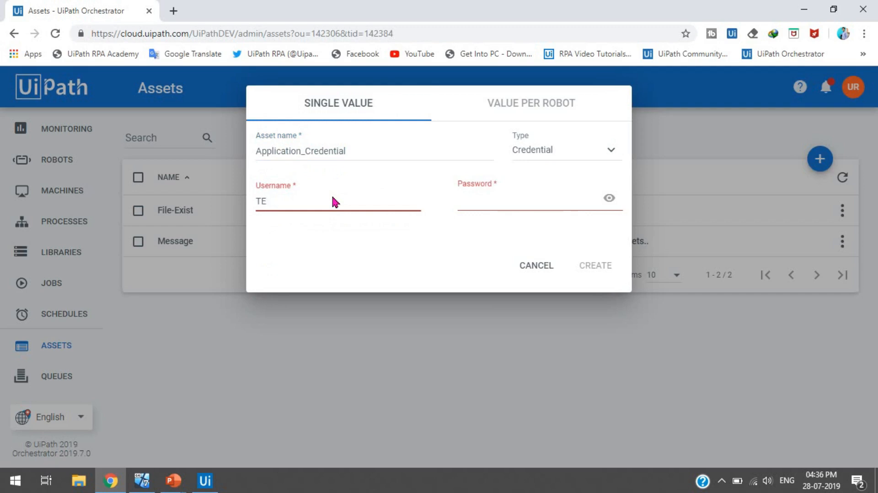
{"action": "type", "text": "STUSERNAM"}
{"action": "type", "text": "E"}
{"action": "key", "text": "Tab"}
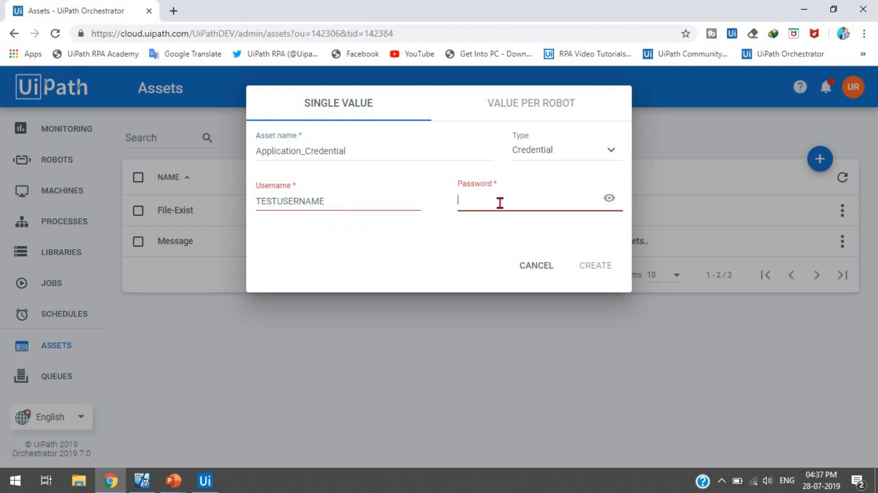
{"action": "key", "text": "Escape"}
{"action": "type", "text": "********"}
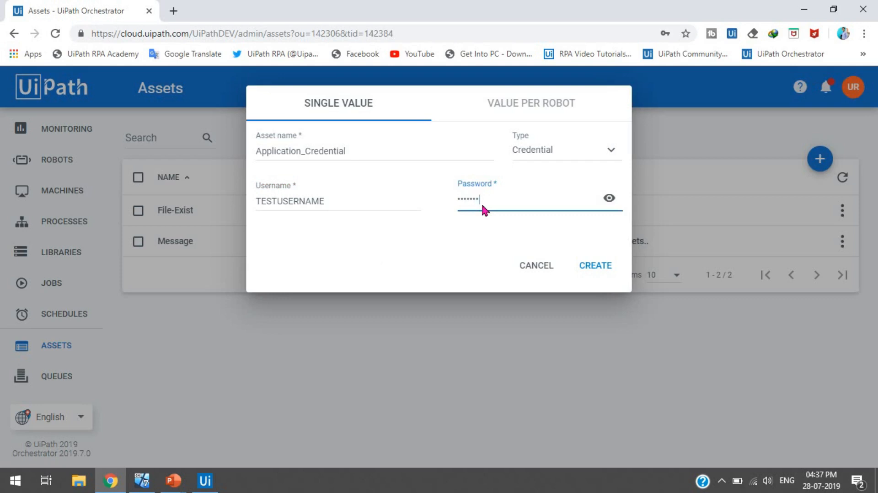
{"action": "type", "text": "*****"}
{"action": "left_click", "coordinate": [612, 202]}
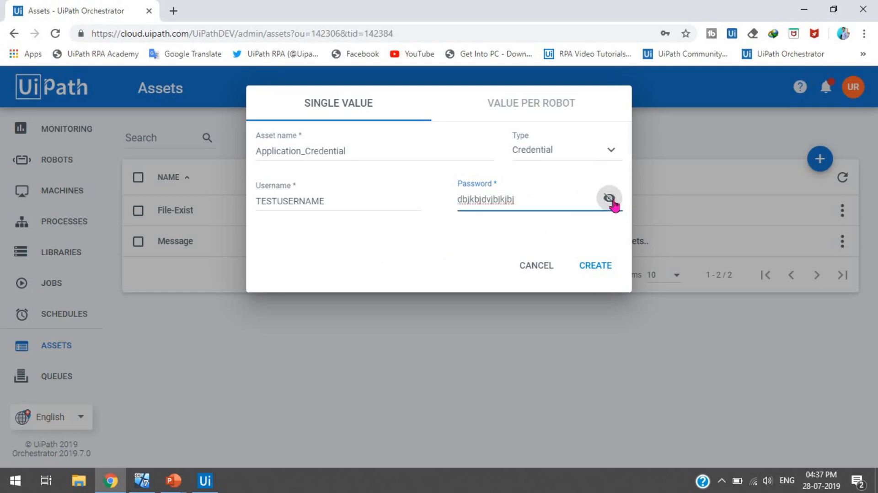
{"action": "left_click", "coordinate": [611, 202]}
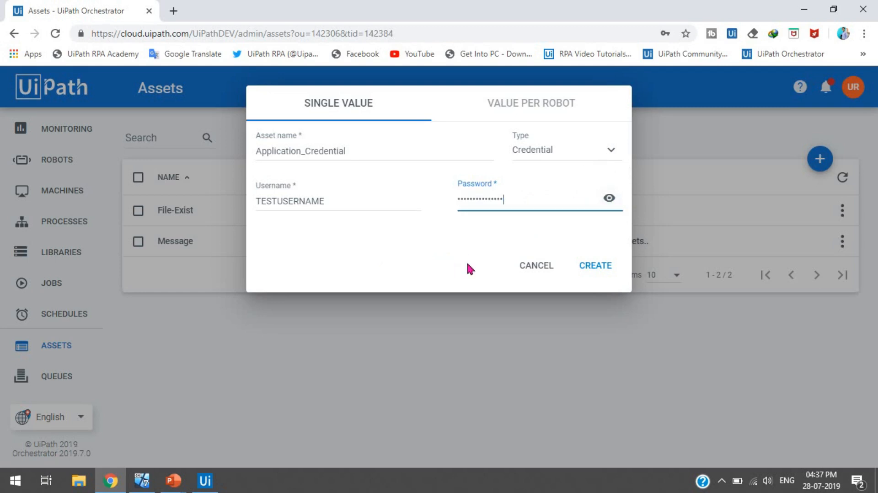
{"action": "left_click", "coordinate": [587, 268]}
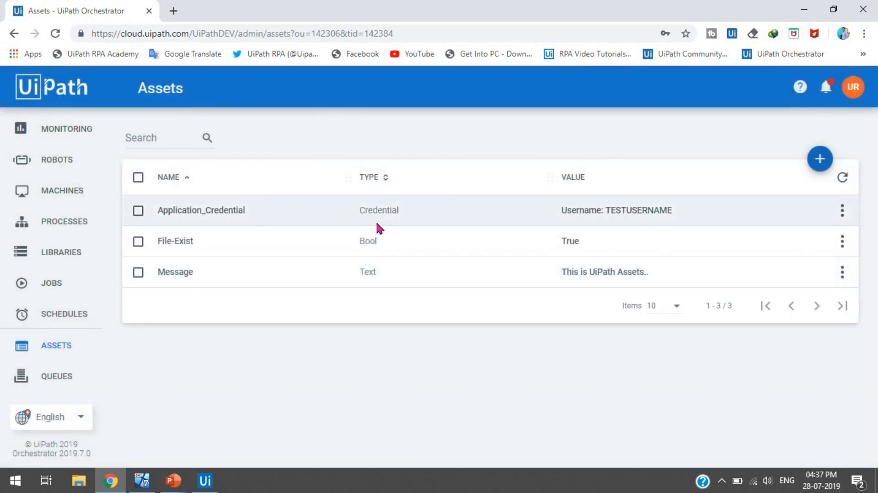
{"action": "left_click", "coordinate": [843, 211]}
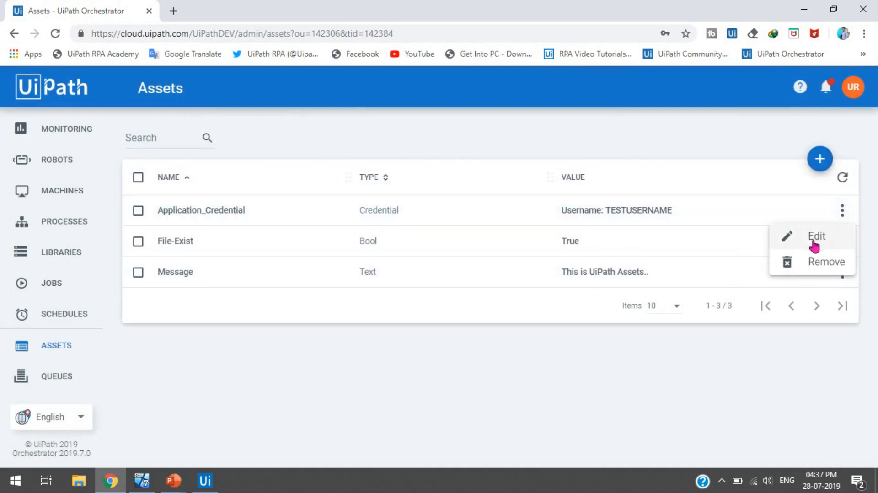
Step: Edit Application_Credential and focus its Password field
{"action": "left_click", "coordinate": [789, 243]}
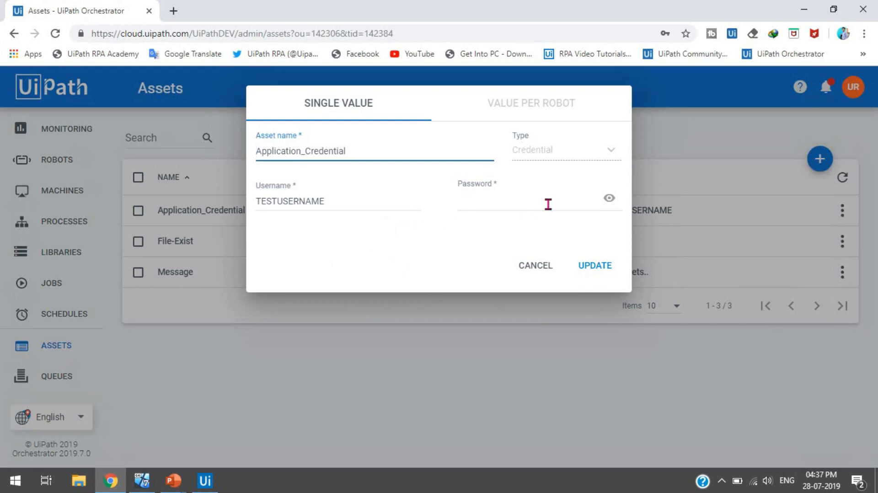
{"action": "left_click", "coordinate": [612, 202]}
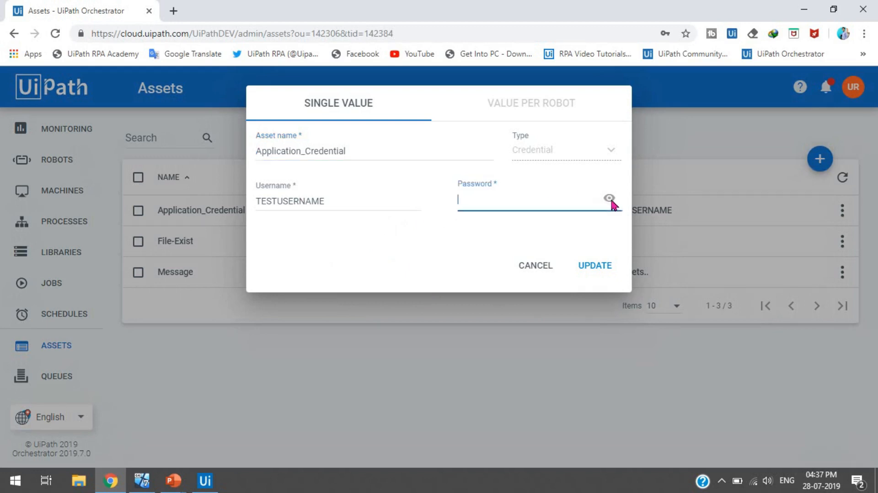
{"action": "left_click", "coordinate": [610, 199]}
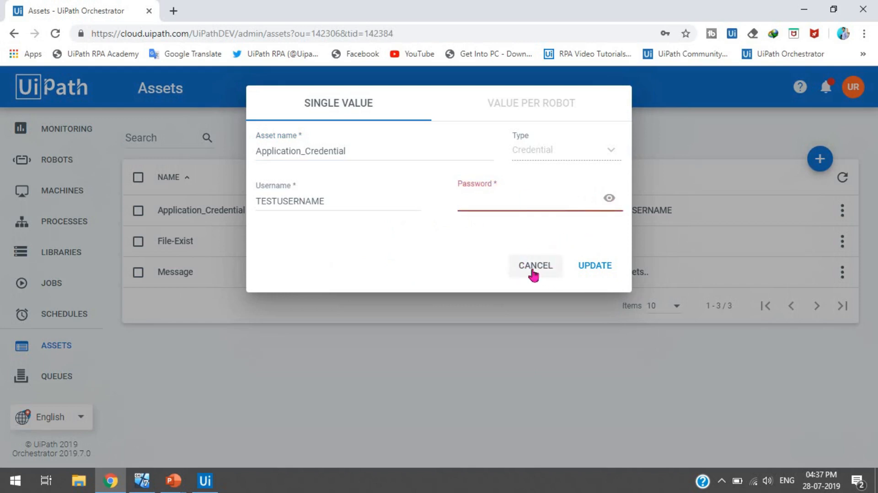
Step: Cancel the credential edit, then draft a Text asset 'Creden' with a test value and discard it
{"action": "left_click", "coordinate": [532, 274]}
{"action": "left_click", "coordinate": [819, 159]}
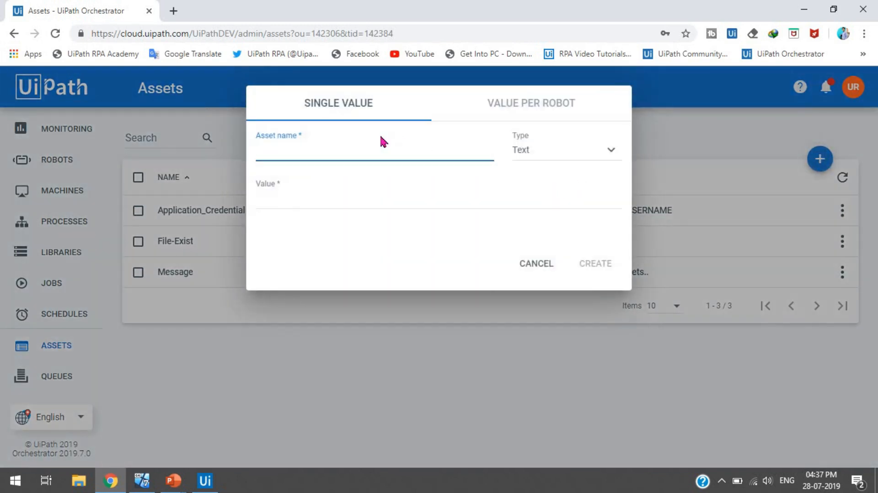
{"action": "left_click", "coordinate": [367, 155]}
{"action": "type", "text": "Creden"}
{"action": "key", "text": "Tab"}
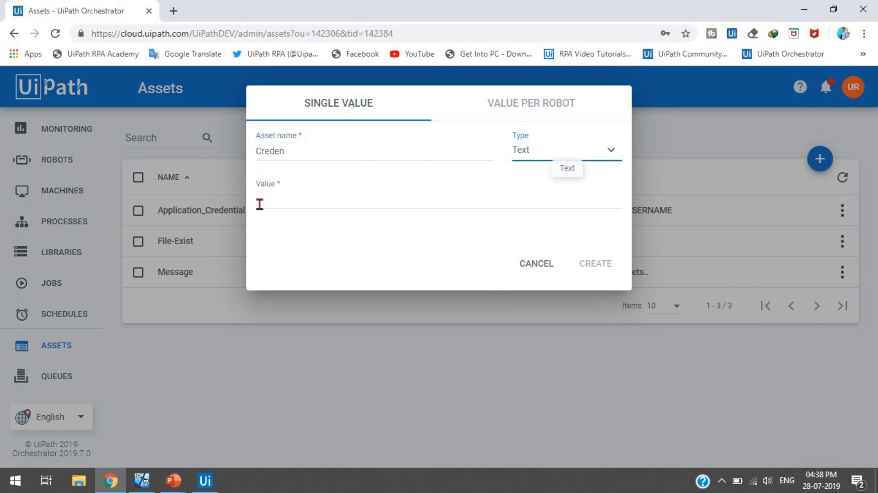
{"action": "left_click", "coordinate": [280, 201]}
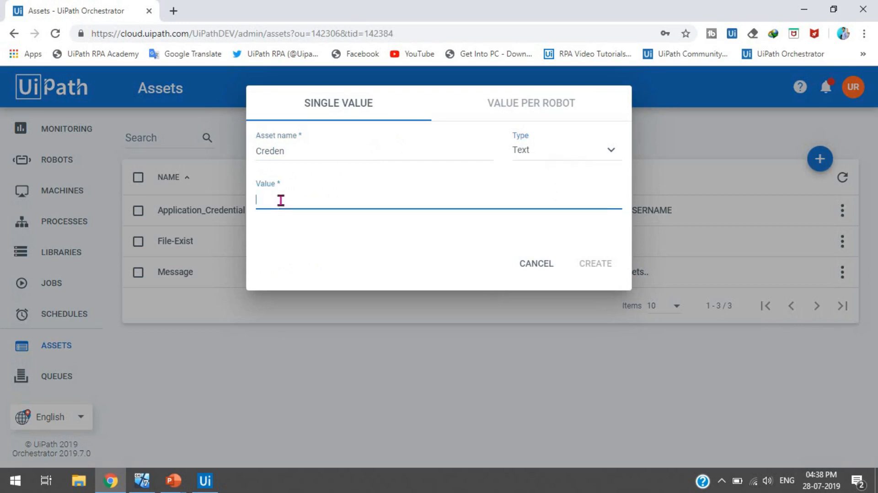
{"action": "type", "text": "TESTPASS"}
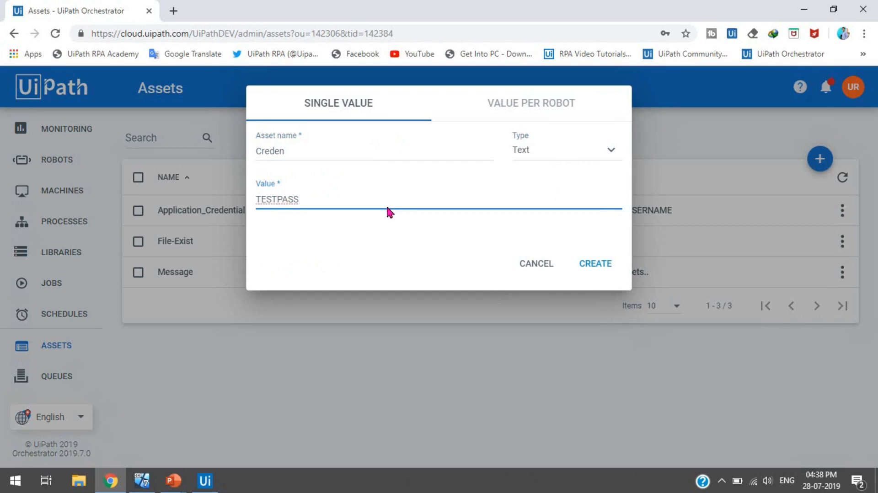
{"action": "left_click", "coordinate": [536, 264]}
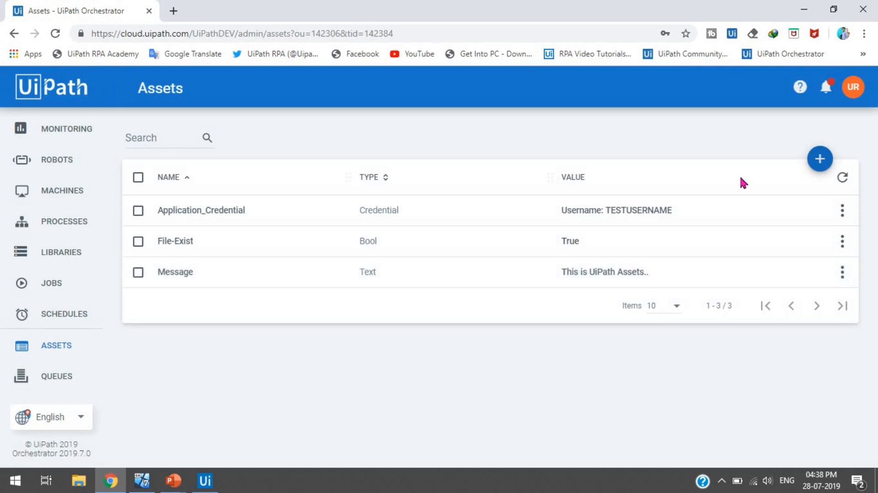
Step: Create an Integer asset named Delay1Sec with value 1000
{"action": "left_click", "coordinate": [819, 159]}
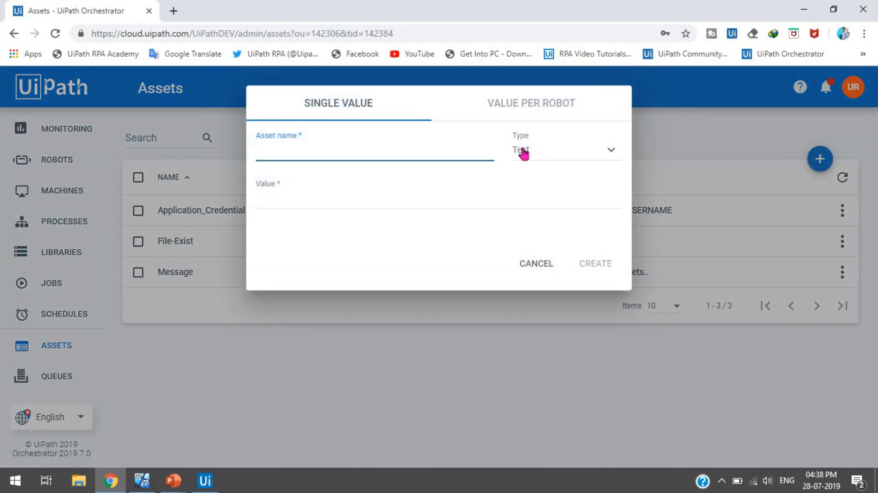
{"action": "left_click", "coordinate": [524, 151]}
{"action": "left_click", "coordinate": [540, 192]}
{"action": "left_click", "coordinate": [393, 155]}
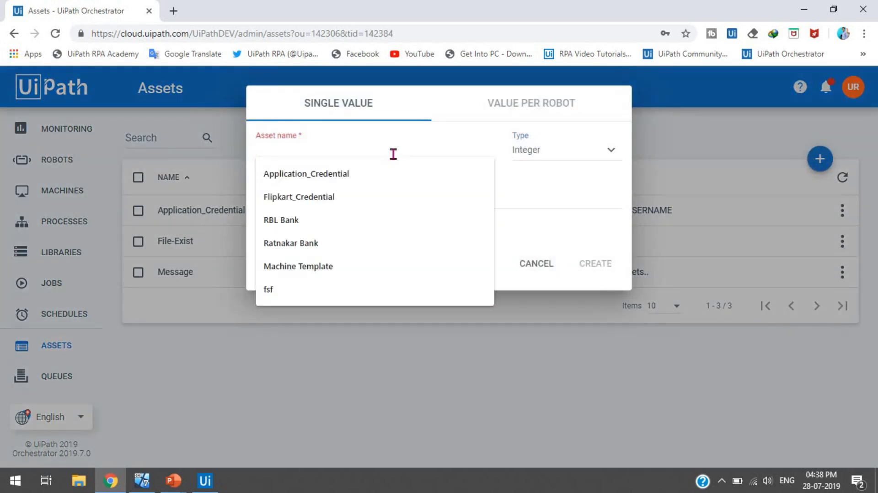
{"action": "type", "text": "Delay1"}
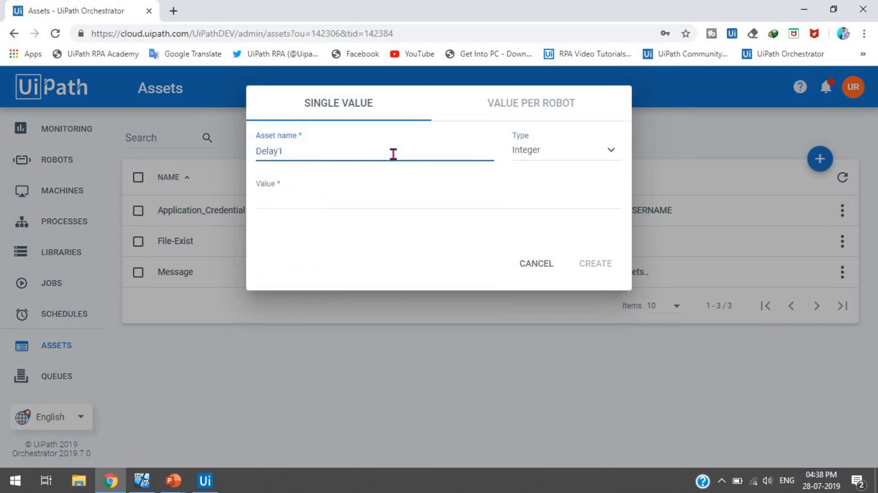
{"action": "type", "text": "Sec"}
{"action": "key", "text": "Tab"}
{"action": "type", "text": "1000"}
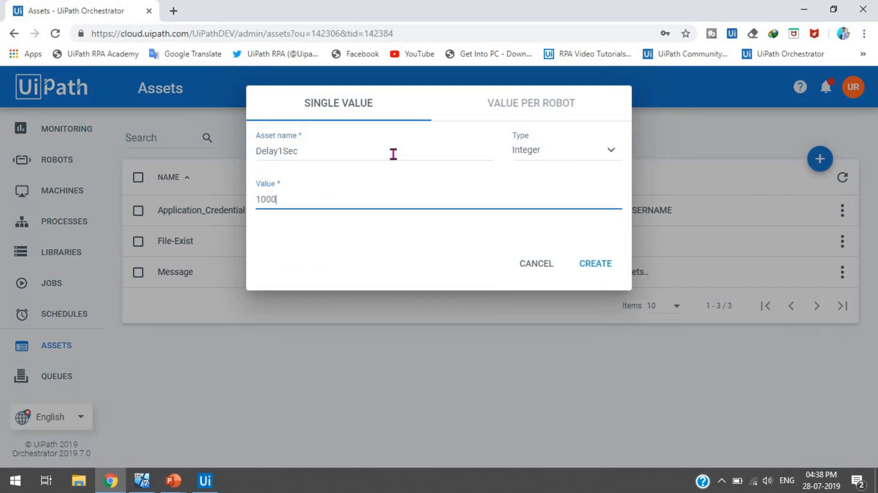
{"action": "left_click", "coordinate": [597, 265]}
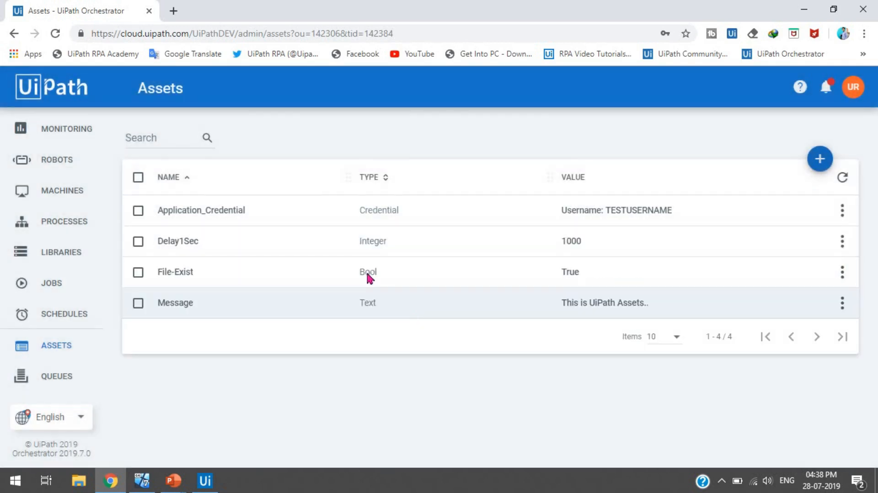
{"action": "left_click_drag", "start_coordinate": [580, 240], "coordinate": [558, 246]}
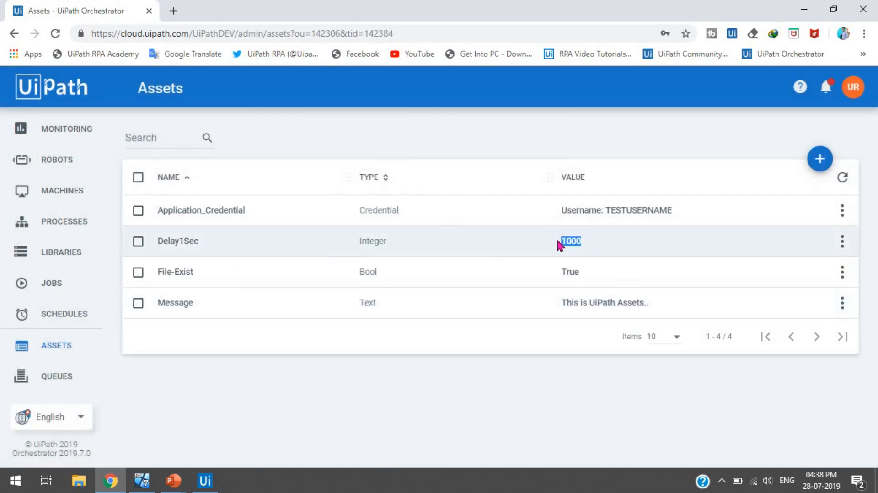
{"action": "left_click", "coordinate": [559, 245]}
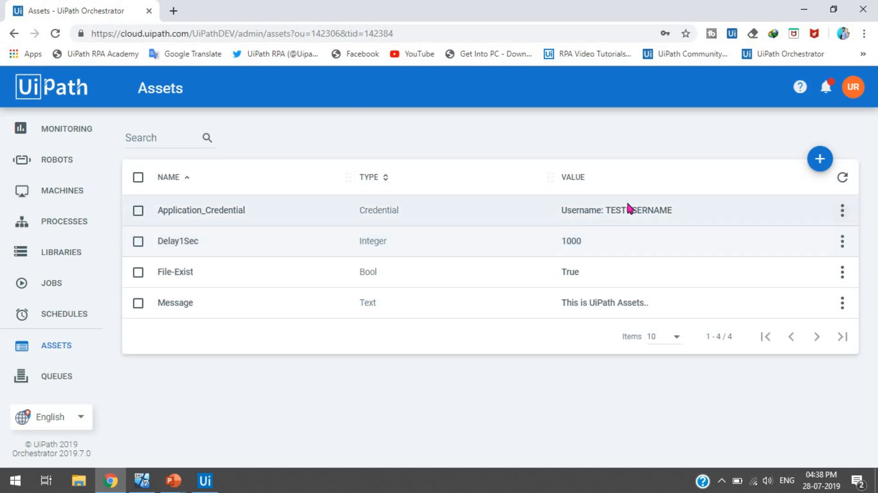
Step: Edit the File-Exist asset and update its value to False
{"action": "left_click", "coordinate": [137, 211]}
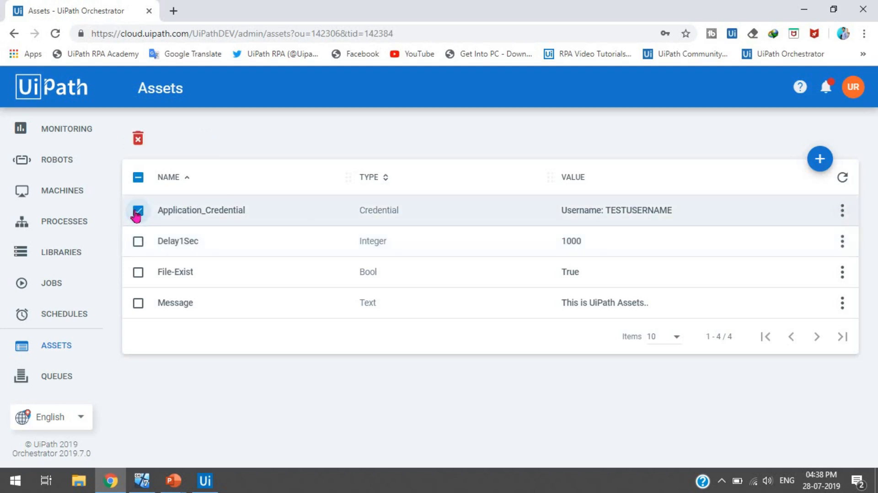
{"action": "left_click", "coordinate": [137, 211]}
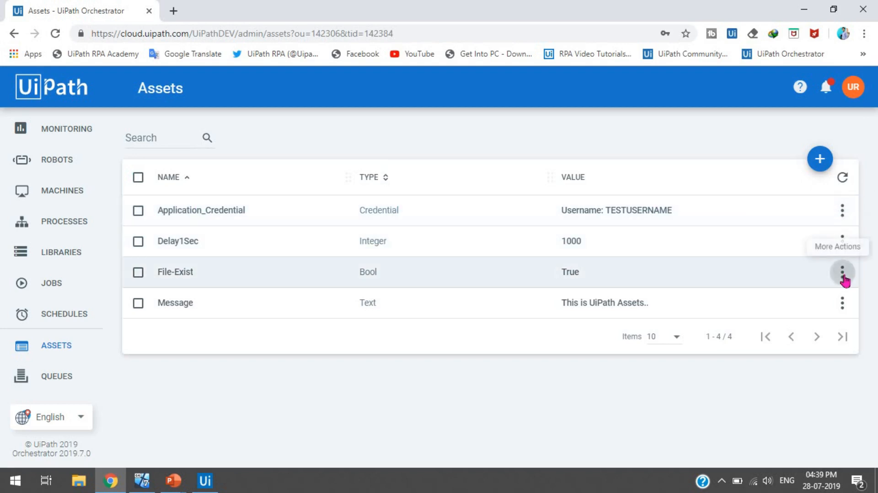
{"action": "left_click", "coordinate": [843, 275]}
{"action": "left_click", "coordinate": [817, 302]}
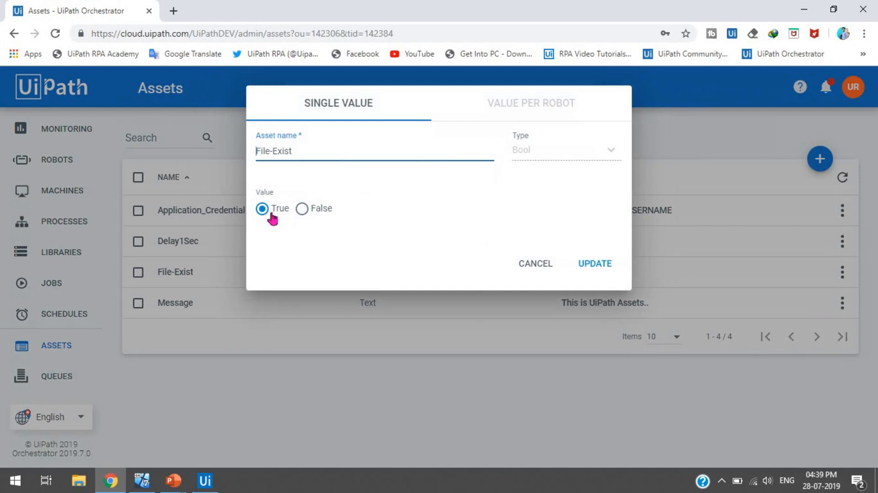
{"action": "left_click", "coordinate": [303, 210]}
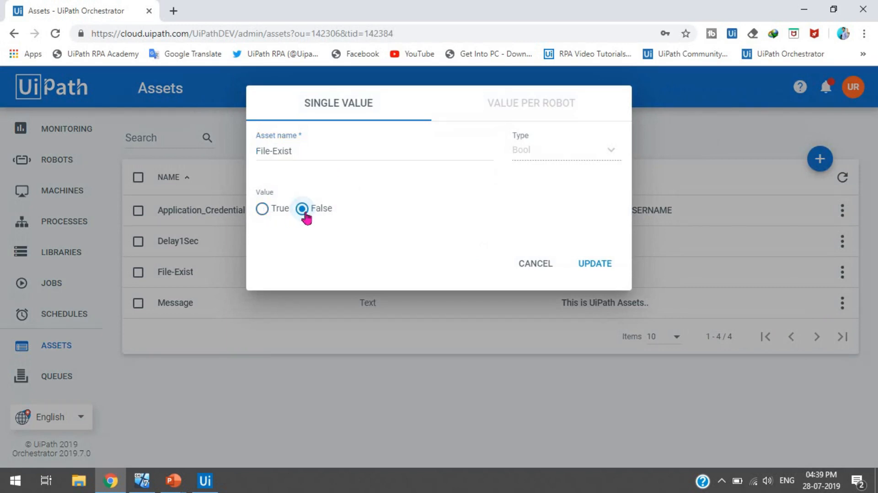
{"action": "left_click", "coordinate": [603, 270]}
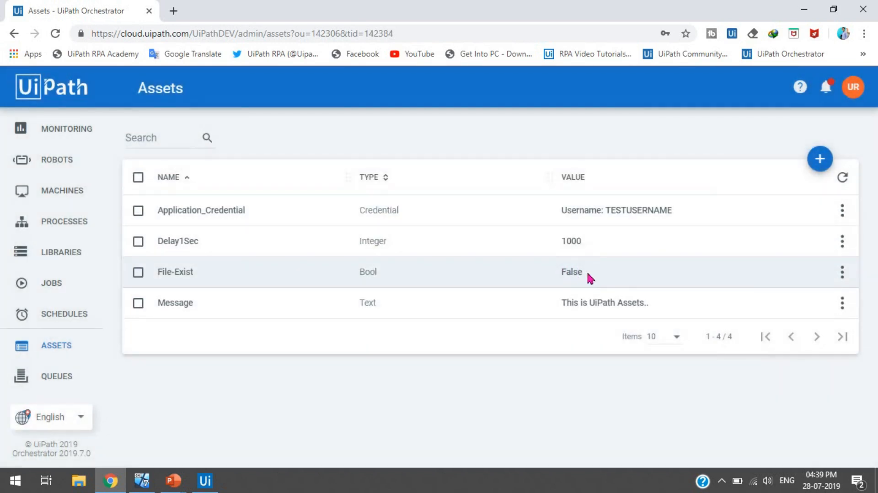
Step: Edit Delay1Sec to value 2000 and name Delay2Sec, then update it
{"action": "left_click", "coordinate": [842, 241]}
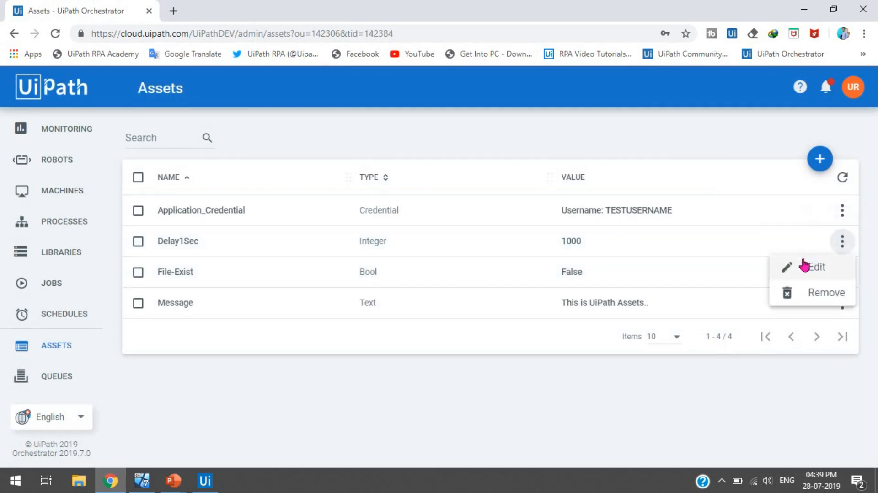
{"action": "left_click", "coordinate": [799, 266]}
{"action": "left_click", "coordinate": [284, 197]}
{"action": "left_click_drag", "start_coordinate": [285, 199], "coordinate": [238, 201]}
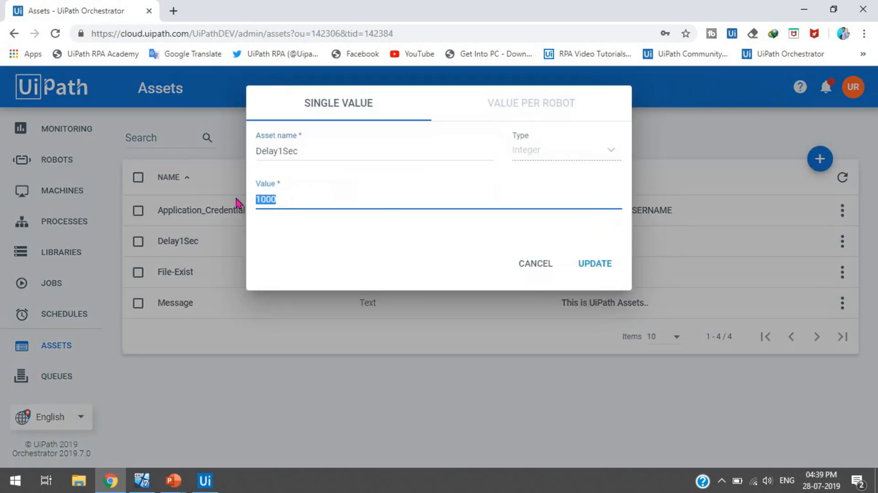
{"action": "type", "text": "2000"}
{"action": "left_click", "coordinate": [279, 151]}
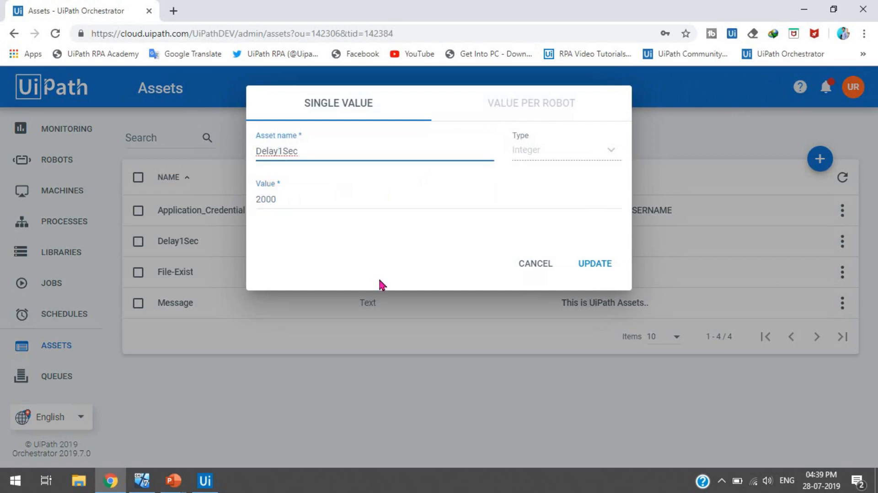
{"action": "key", "text": "shift+Right"}
{"action": "type", "text": "2"}
{"action": "left_click", "coordinate": [550, 147]}
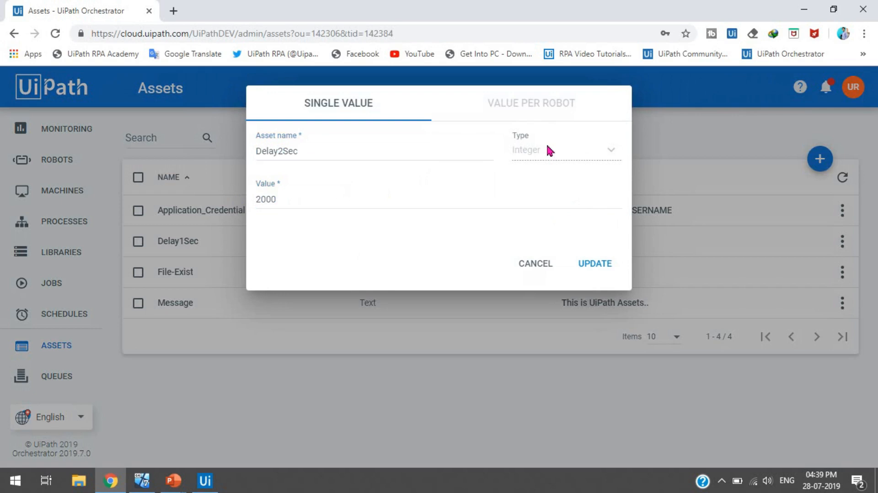
{"action": "left_click", "coordinate": [594, 261]}
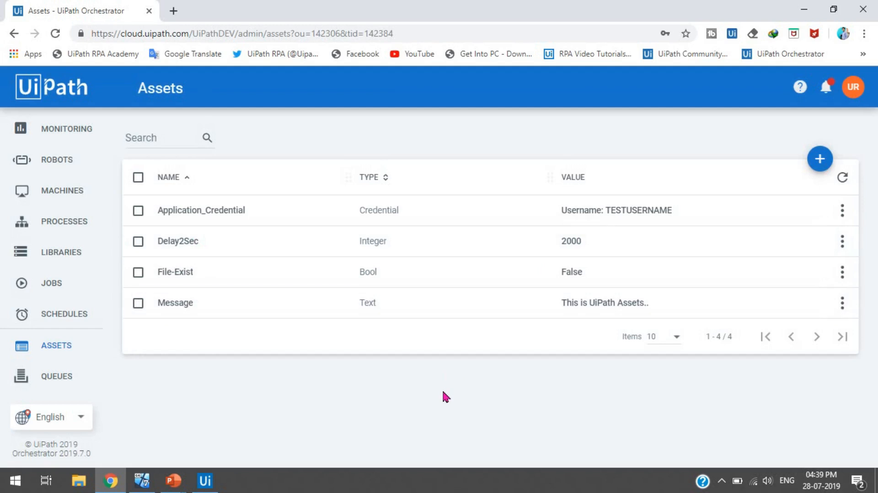
Step: Remove the Delay2Sec asset and confirm the deletion
{"action": "left_click", "coordinate": [842, 242]}
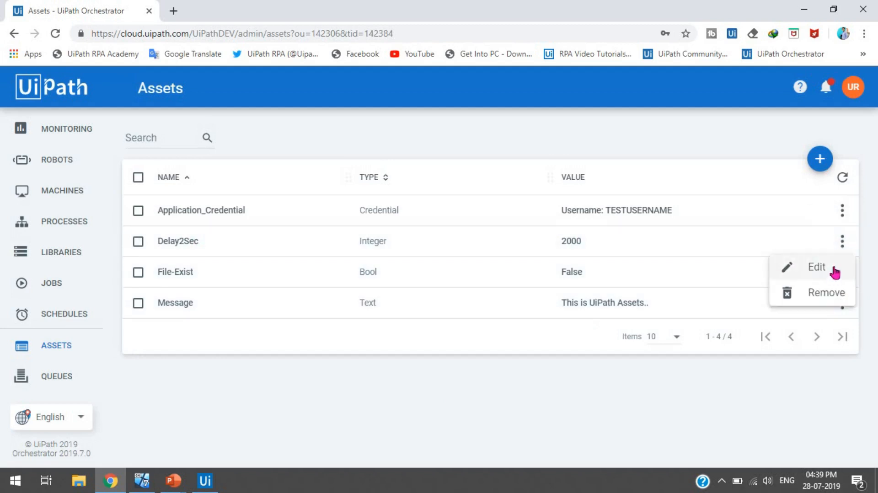
{"action": "left_click", "coordinate": [821, 298]}
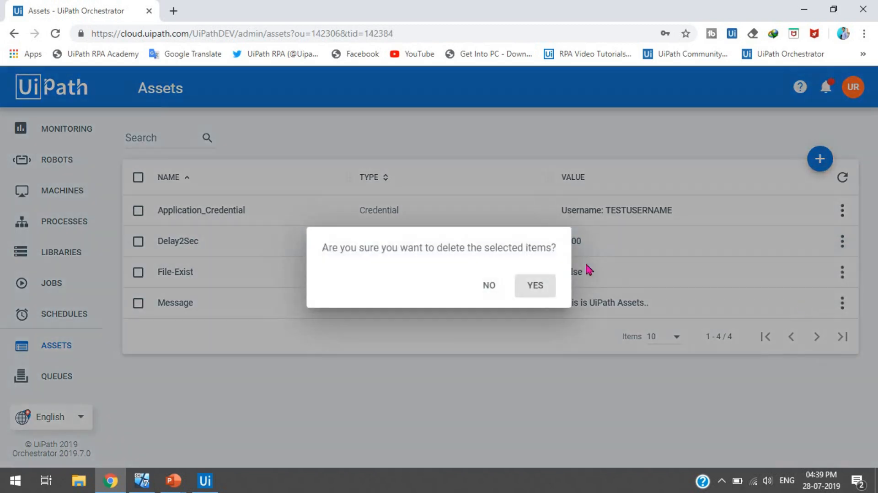
{"action": "left_click", "coordinate": [541, 289]}
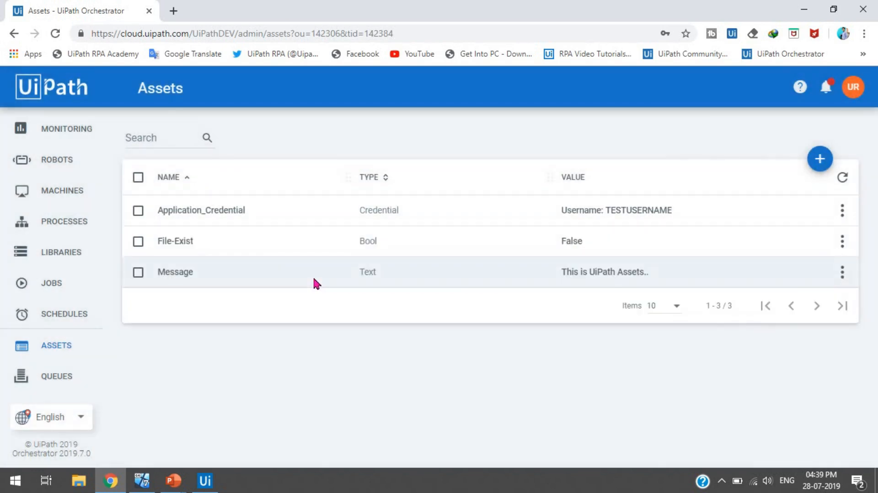
Step: Select File-Exist and delete it with the toolbar delete icon, confirming
{"action": "left_click", "coordinate": [138, 241]}
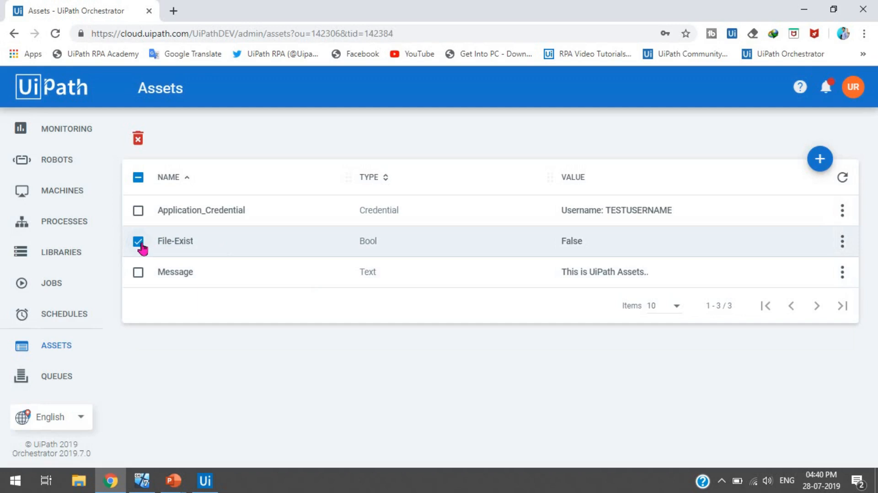
{"action": "left_click", "coordinate": [138, 139]}
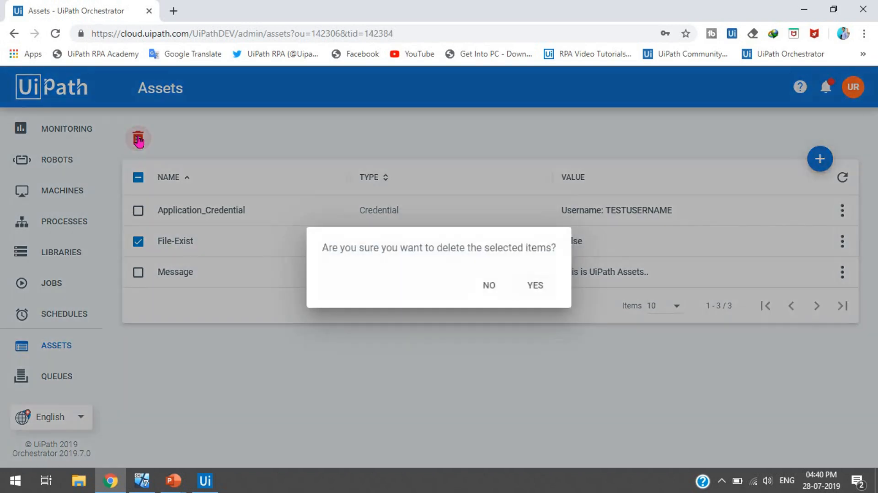
{"action": "left_click", "coordinate": [543, 291]}
{"action": "left_click", "coordinate": [845, 218]}
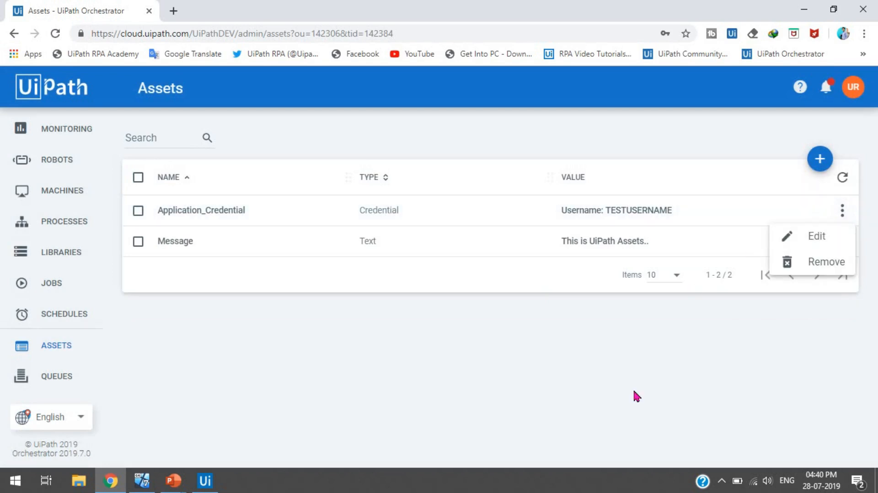
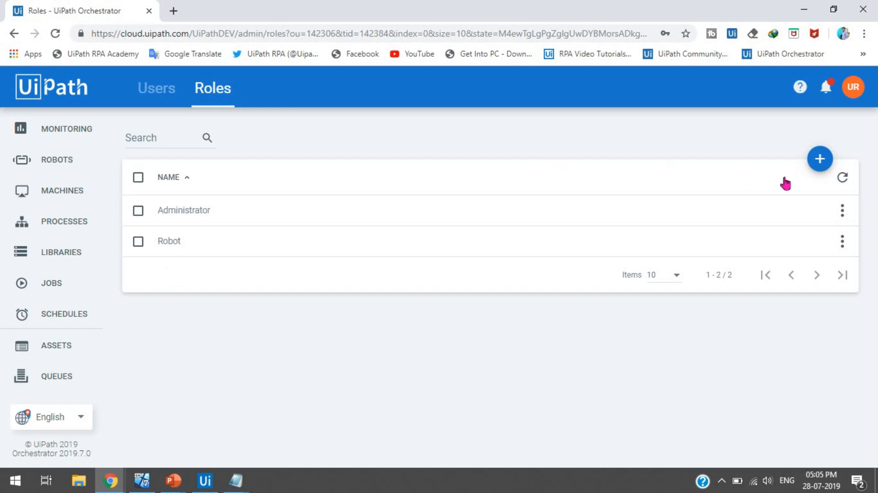
Step: Open the More Actions menu on the Robot role row in Roles
{"action": "left_click", "coordinate": [843, 242]}
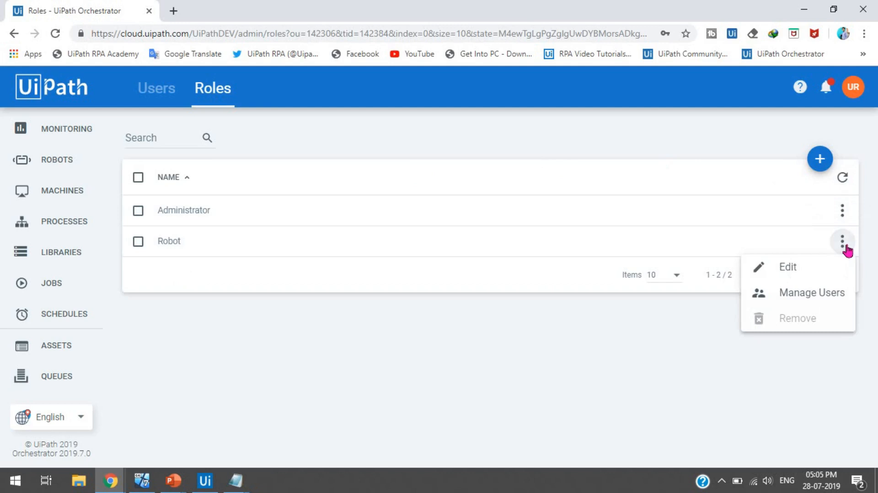
Step: Clear the Robot role's Edit permission on Assets, keeping View, and save the role
{"action": "left_click", "coordinate": [795, 271]}
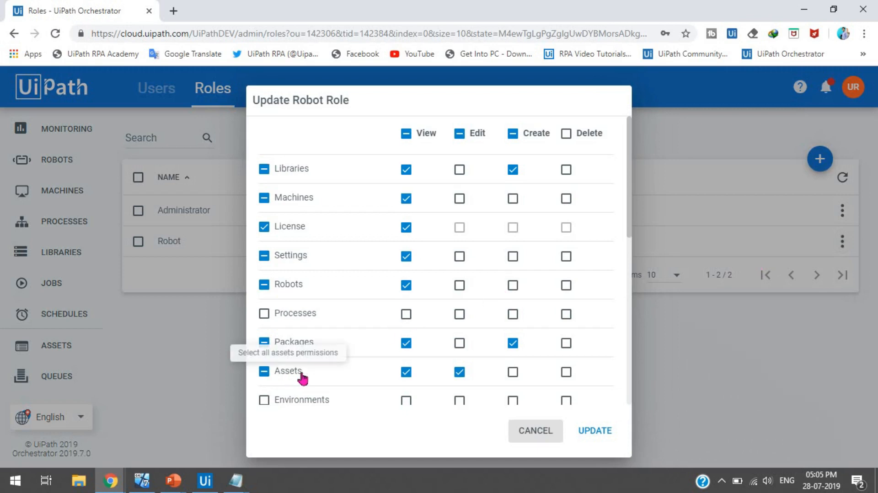
{"action": "left_click", "coordinate": [460, 377]}
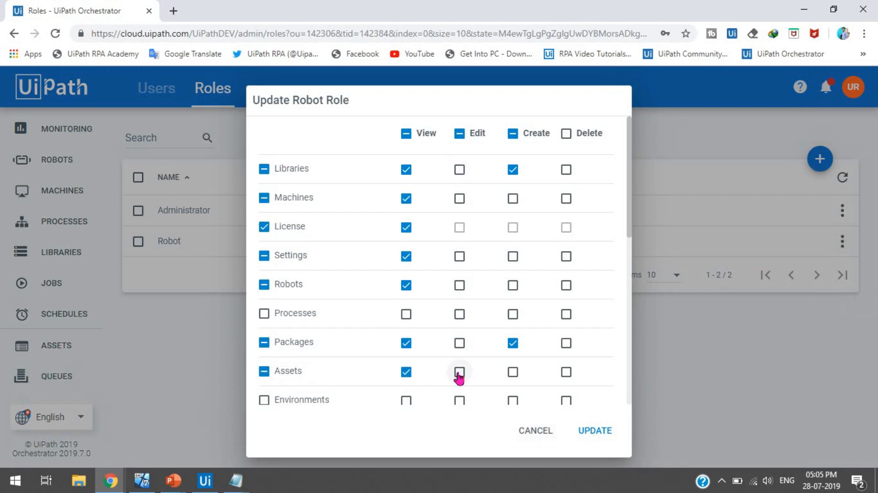
{"action": "left_click", "coordinate": [460, 377]}
{"action": "left_click", "coordinate": [460, 377]}
{"action": "left_click", "coordinate": [594, 433]}
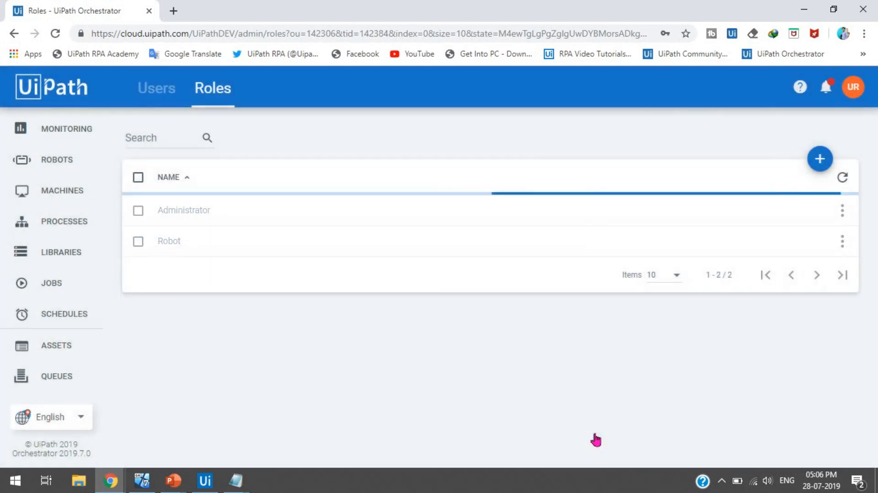
{"action": "left_click", "coordinate": [721, 480]}
{"action": "left_click", "coordinate": [695, 454]}
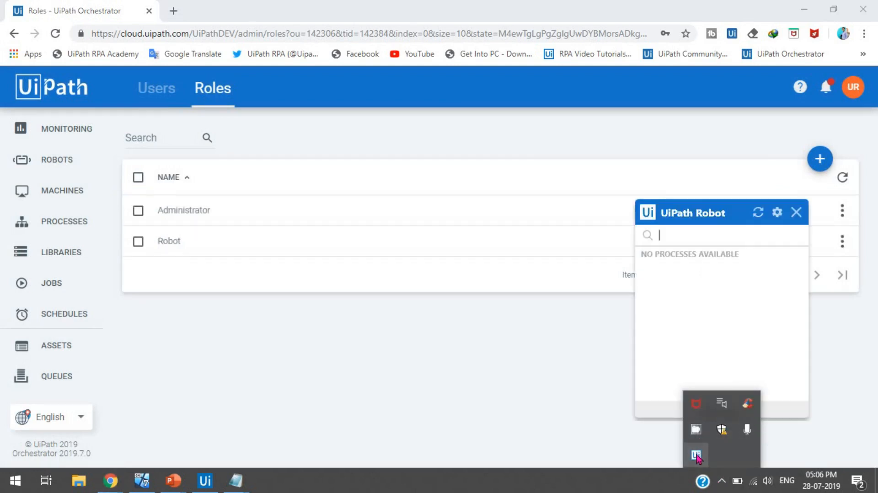
{"action": "left_click", "coordinate": [777, 230]}
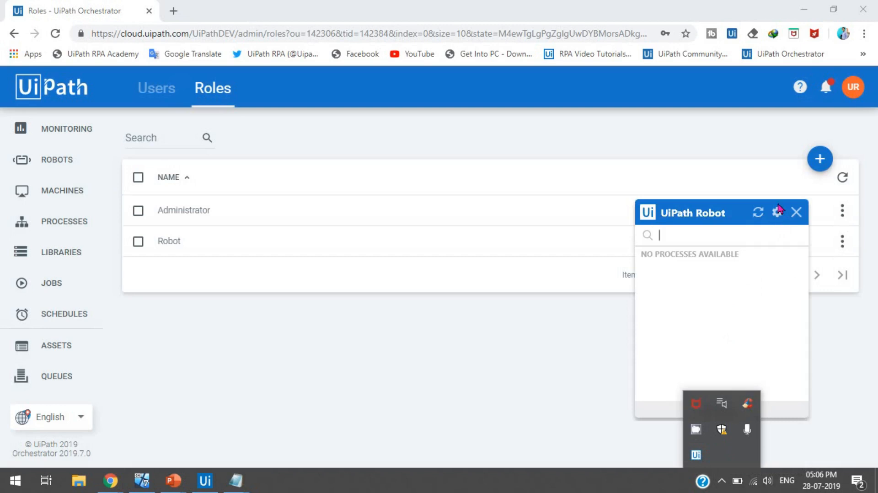
{"action": "left_click", "coordinate": [776, 212]}
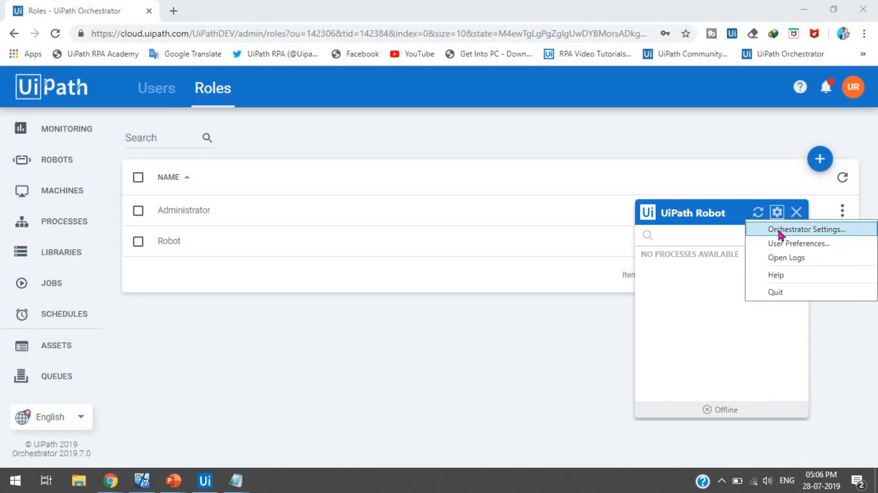
{"action": "left_click", "coordinate": [780, 229]}
{"action": "left_click", "coordinate": [541, 202]}
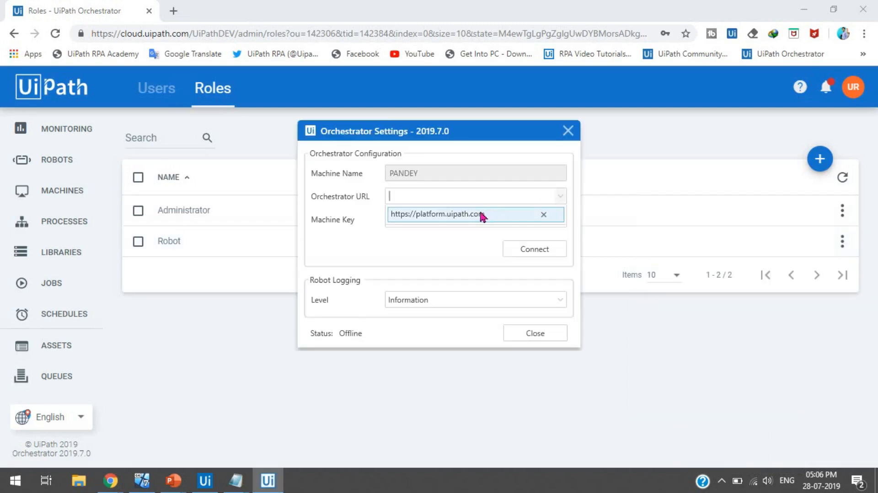
{"action": "left_click", "coordinate": [464, 218]}
{"action": "left_click", "coordinate": [538, 253]}
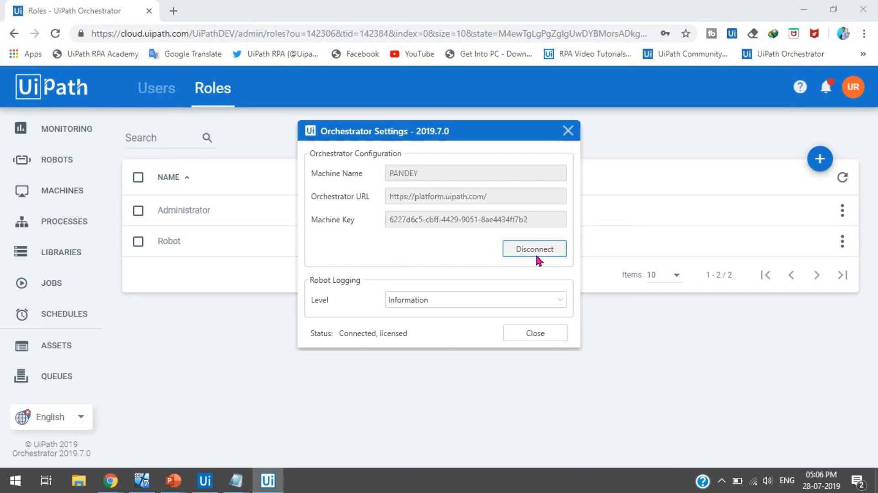
{"action": "left_click", "coordinate": [536, 334]}
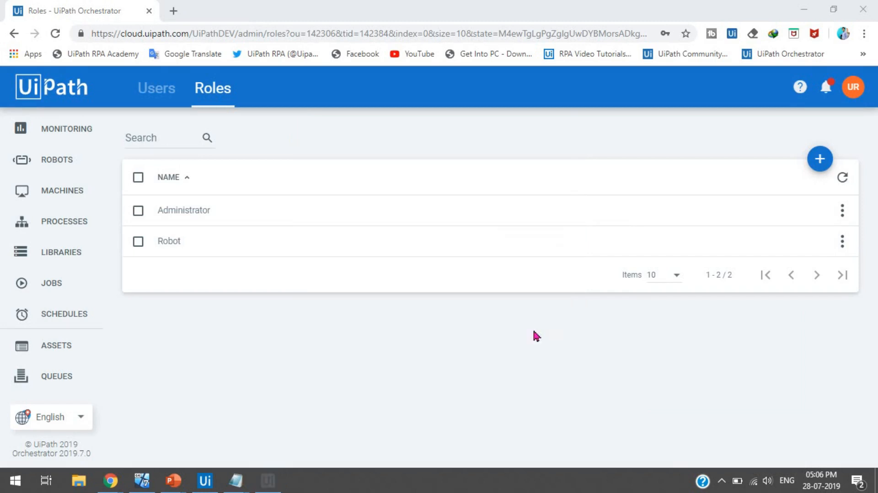
{"action": "left_click", "coordinate": [206, 487]}
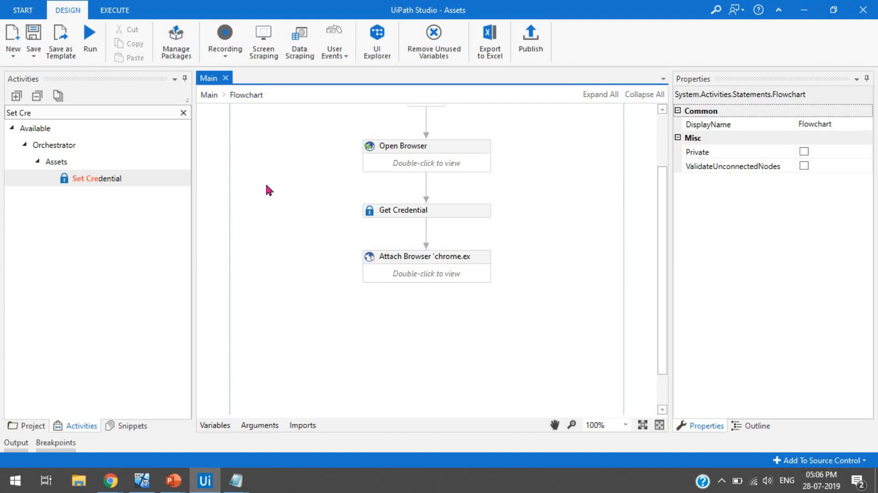
Step: Add a Set Asset activity below Attach Browser in the flowchart
{"action": "left_click", "coordinate": [184, 113]}
{"action": "type", "text": "S"}
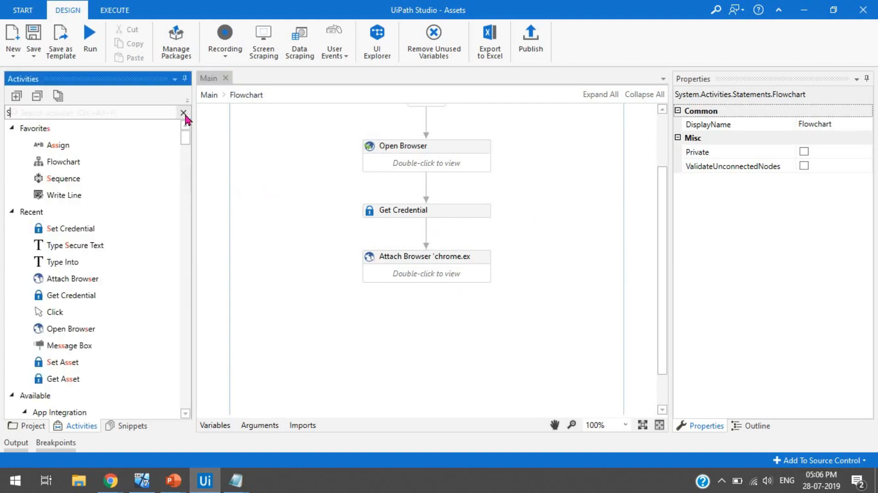
{"action": "type", "text": "et Ass"}
{"action": "left_click_drag", "start_coordinate": [68, 145], "coordinate": [428, 307]}
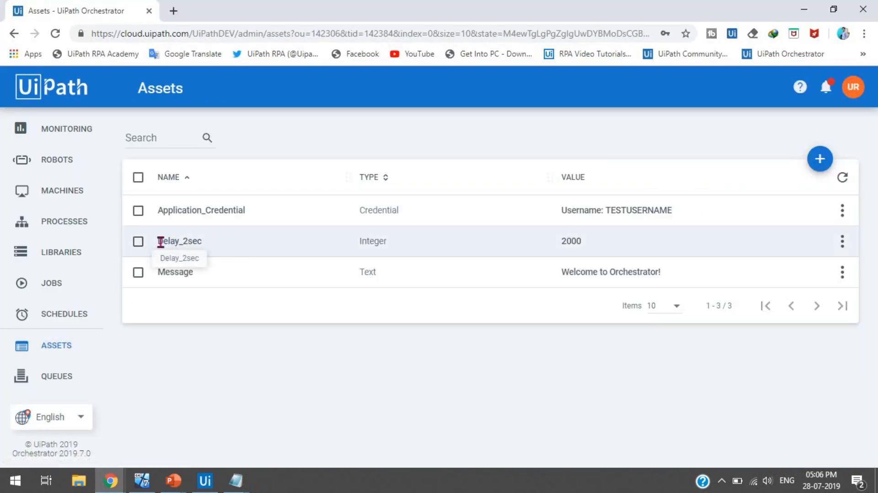
Step: Set the Set Asset AssetName to "Delay_2sec" and Value to 3000
{"action": "left_click_drag", "start_coordinate": [159, 241], "coordinate": [204, 242]}
{"action": "key", "text": "ctrl+c"}
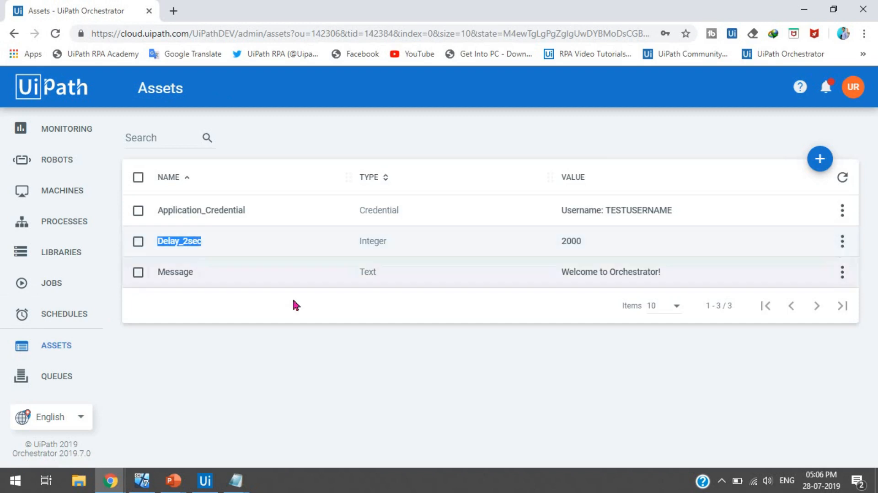
{"action": "key", "text": "alt+Tab"}
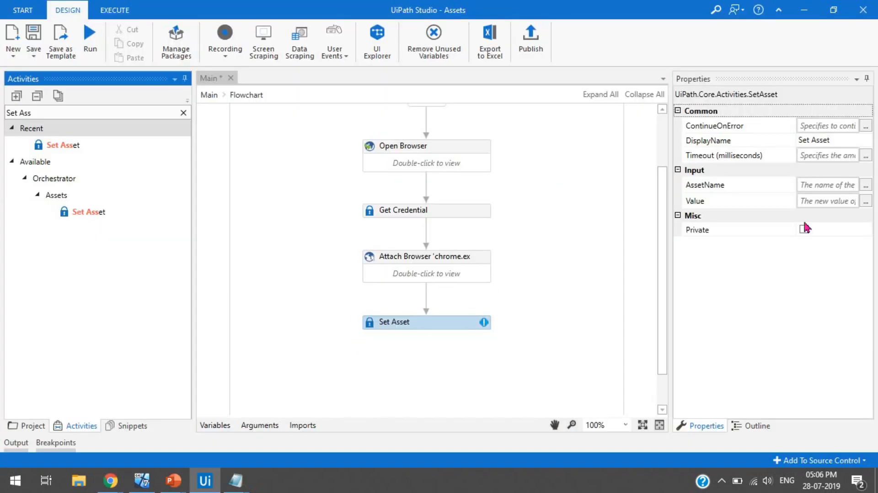
{"action": "left_click", "coordinate": [815, 185]}
{"action": "type", "text": "\""}
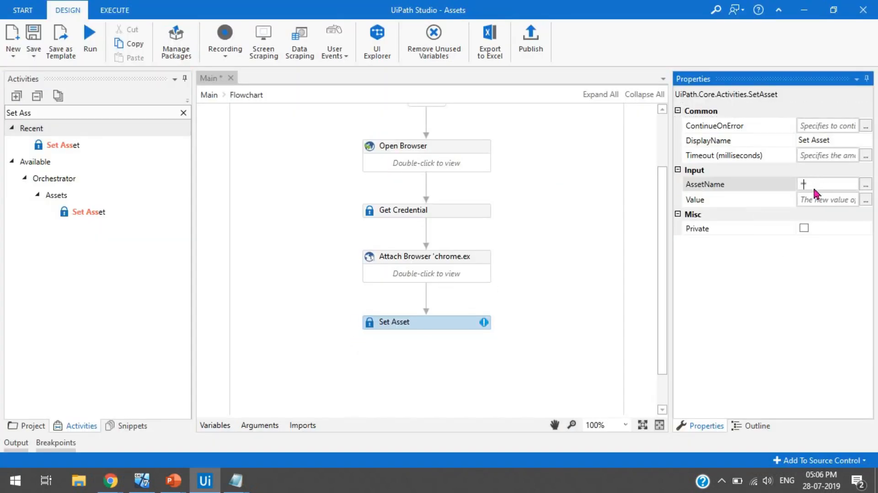
{"action": "key", "text": "ctrl+v"}
{"action": "type", "text": "\""}
{"action": "left_click", "coordinate": [824, 202]}
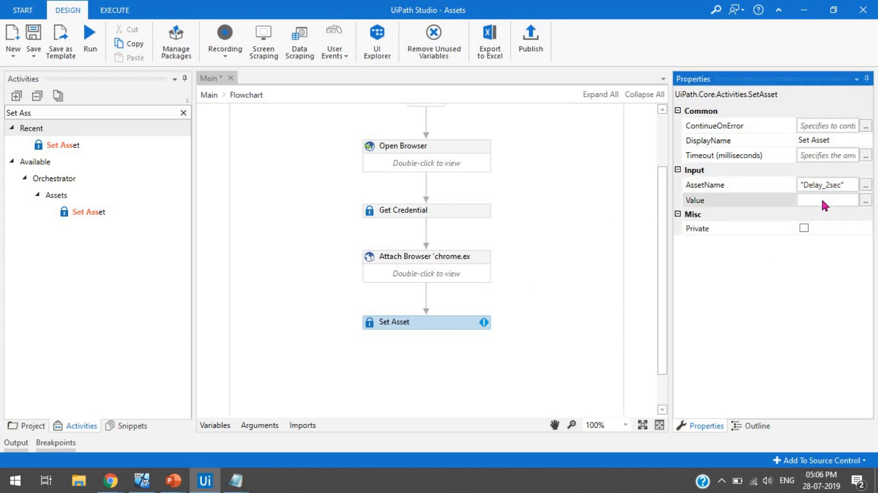
{"action": "type", "text": "3000"}
{"action": "left_click", "coordinate": [782, 313]}
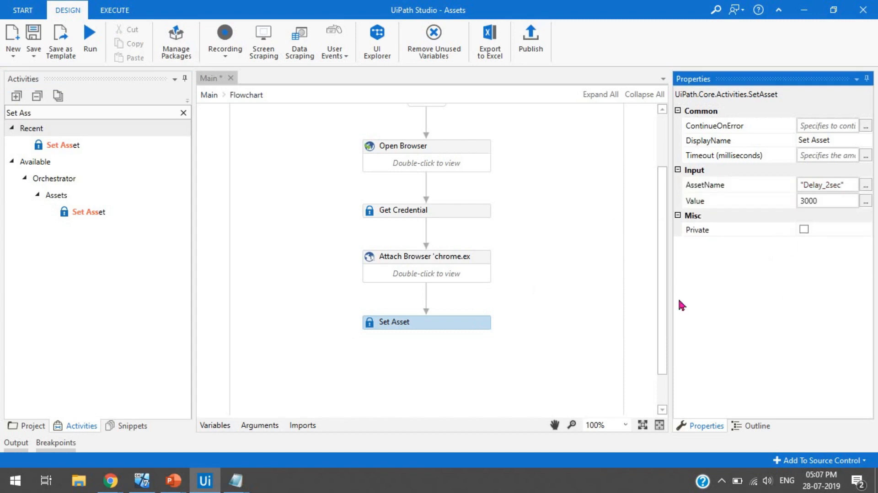
{"action": "left_click", "coordinate": [552, 303]}
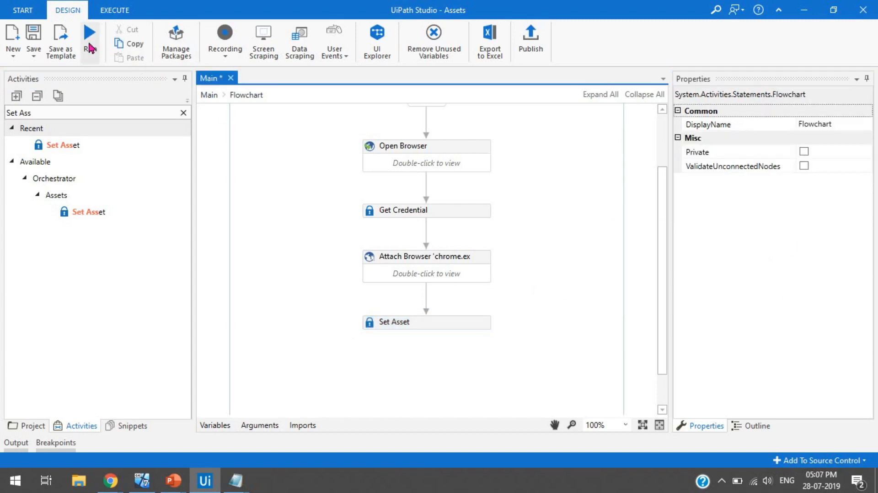
Step: Run the workflow and enter the test username and password in the Flipkart login form
{"action": "left_click", "coordinate": [90, 39]}
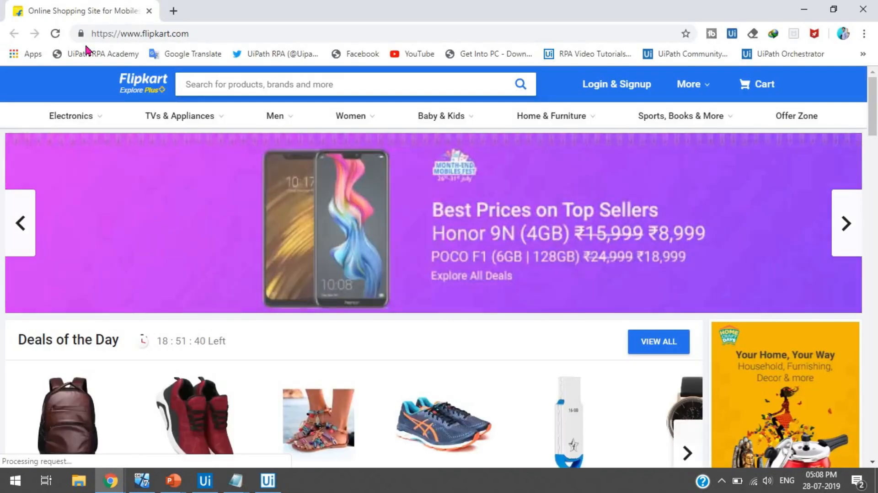
{"action": "left_click", "coordinate": [617, 86]}
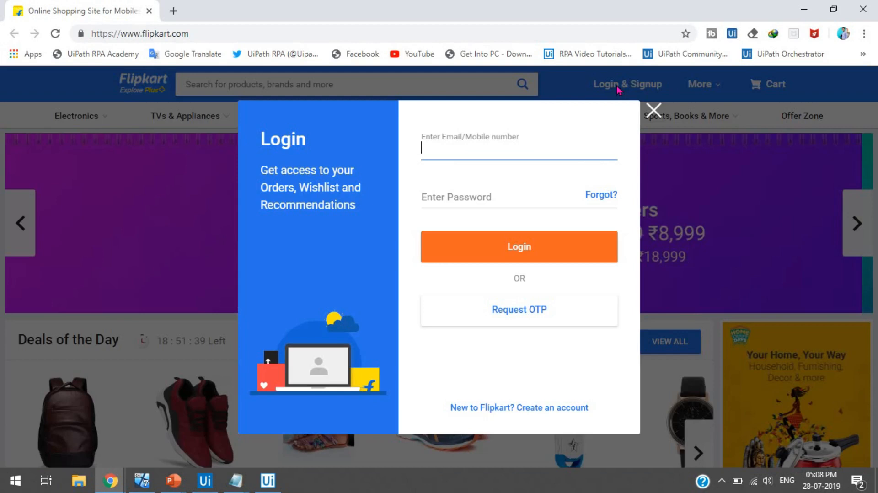
{"action": "type", "text": "TESTUSERNAME"}
{"action": "key", "text": "Tab"}
{"action": "type", "text": "TESTPASSWORD123"}
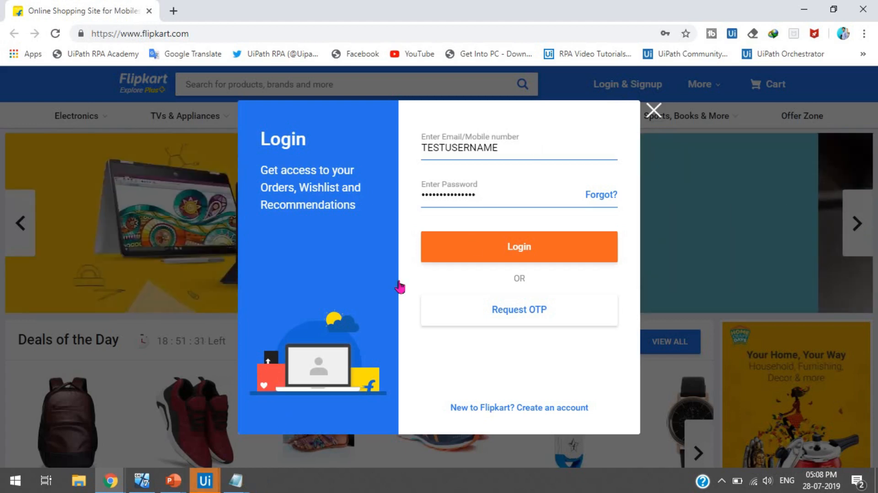
Step: Dismiss the 'Forbidden' runtime error raised at Set Asset
{"action": "mouse_move", "coordinate": [197, 489]}
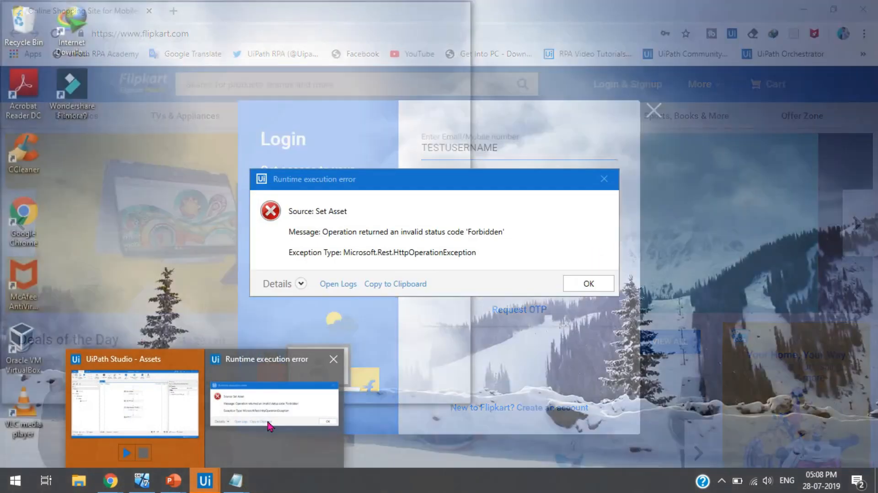
{"action": "left_click", "coordinate": [274, 402]}
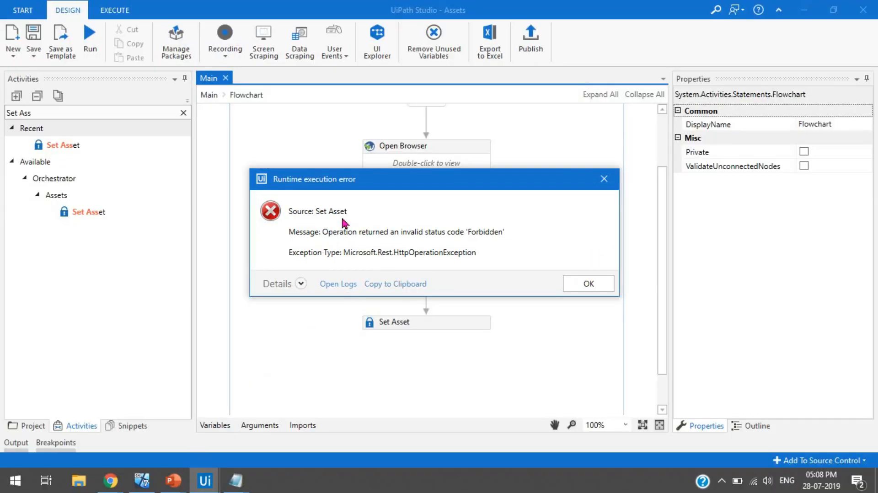
{"action": "left_click", "coordinate": [597, 291]}
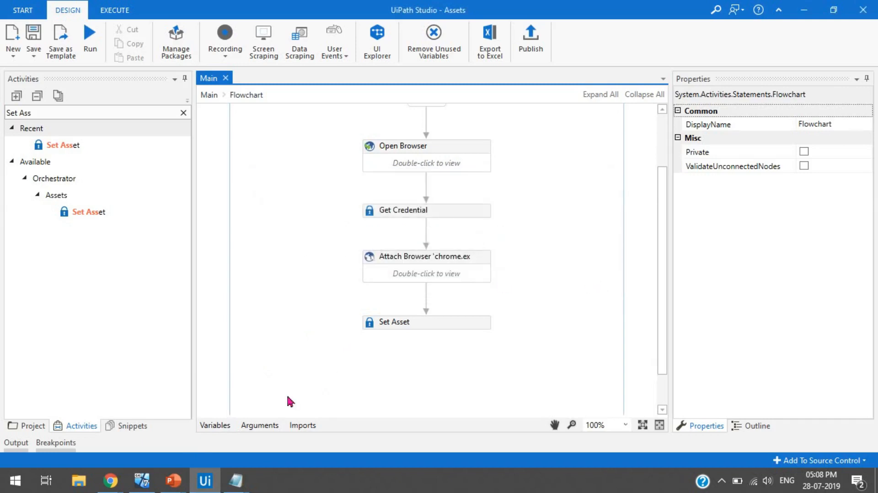
Step: Close the Flipkart login popup and tab to return to Orchestrator Assets
{"action": "left_click", "coordinate": [205, 481]}
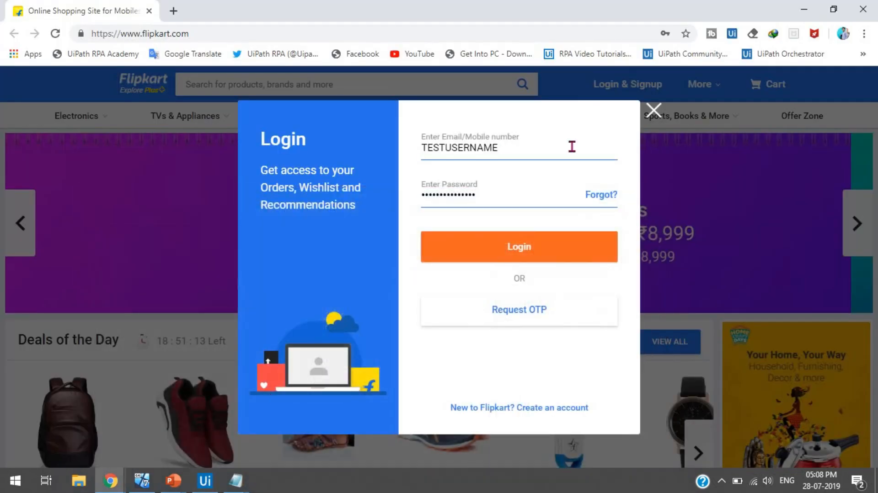
{"action": "left_click", "coordinate": [654, 116]}
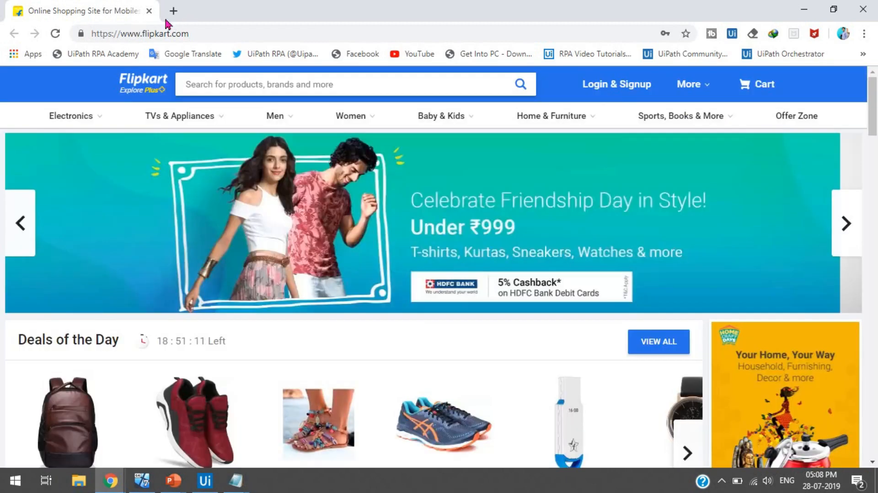
{"action": "left_click", "coordinate": [149, 11]}
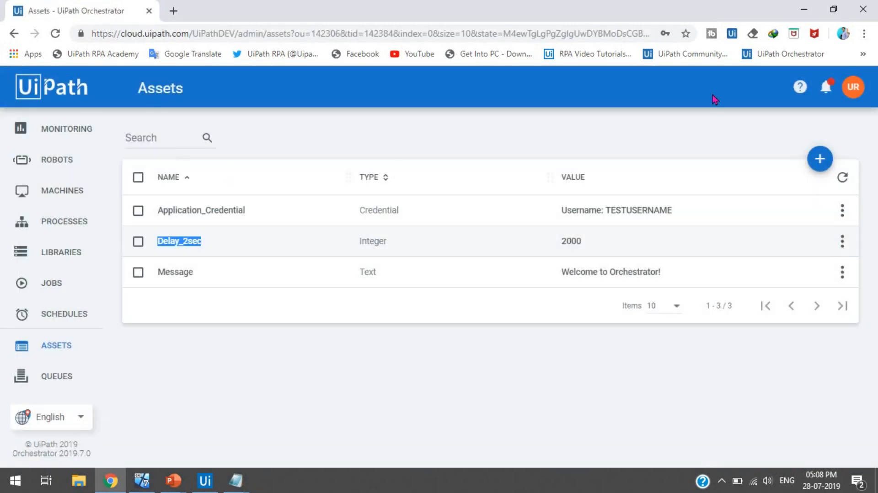
Step: Grant the Robot role Edit on Assets through Users > Roles and save it
{"action": "left_click", "coordinate": [848, 91]}
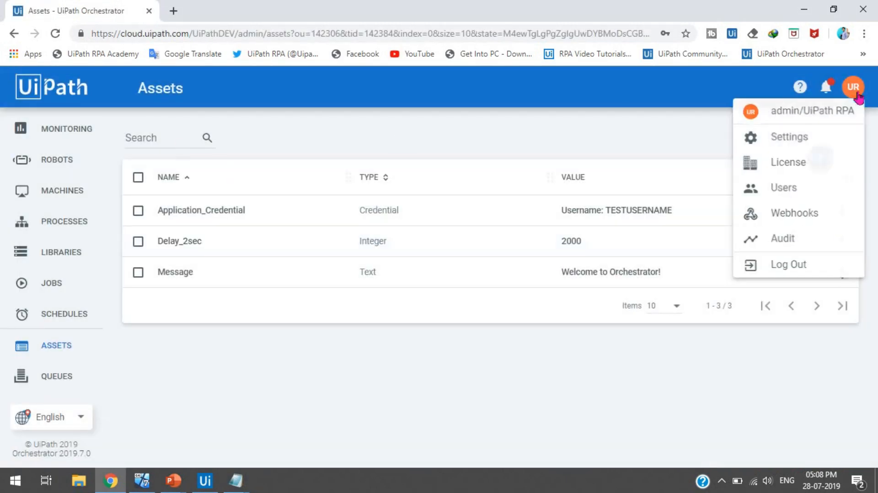
{"action": "left_click", "coordinate": [773, 198]}
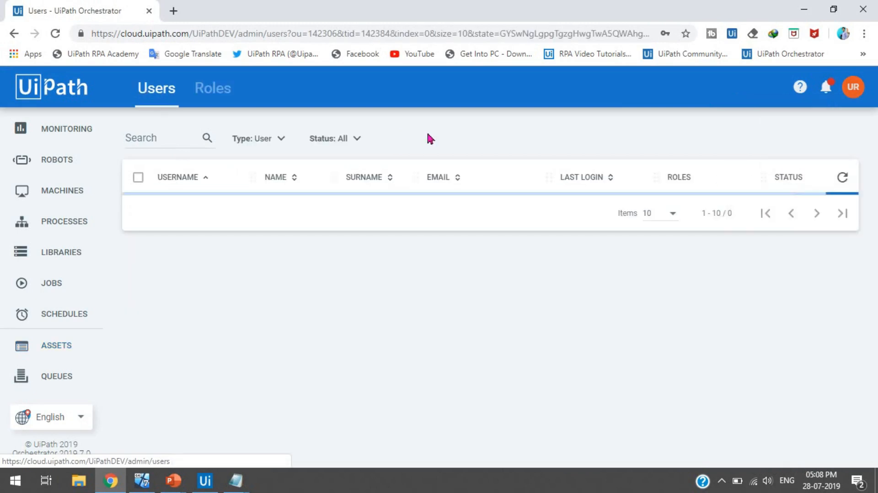
{"action": "left_click", "coordinate": [225, 101]}
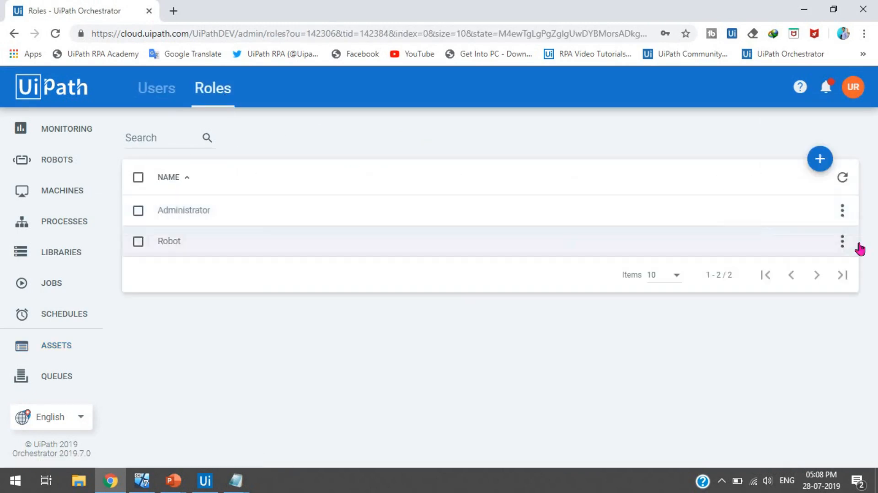
{"action": "left_click", "coordinate": [842, 242]}
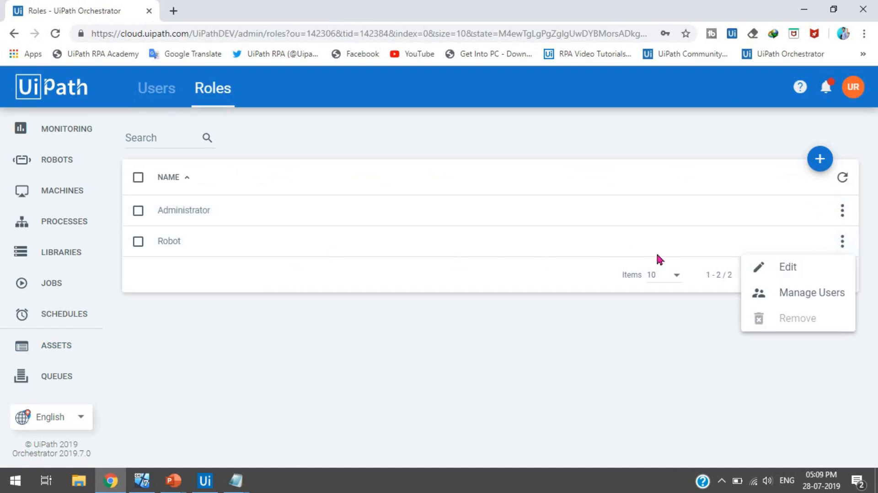
{"action": "left_click", "coordinate": [787, 269]}
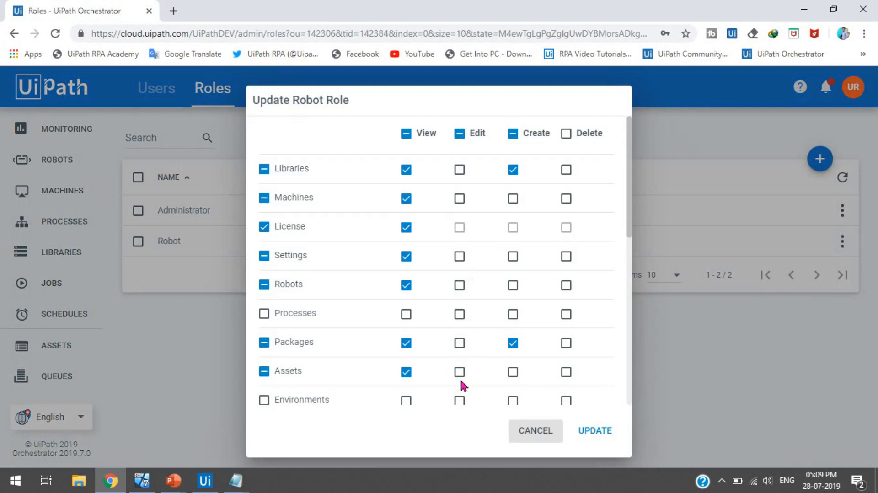
{"action": "left_click", "coordinate": [460, 374]}
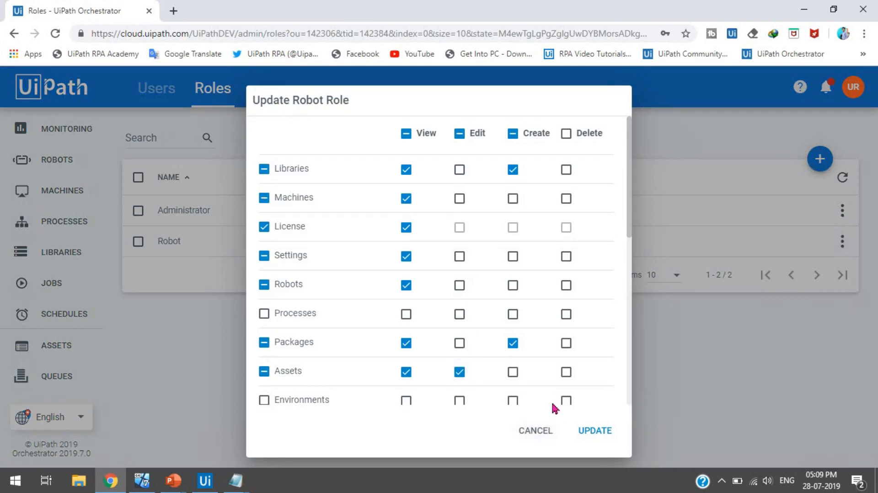
{"action": "left_click", "coordinate": [596, 431]}
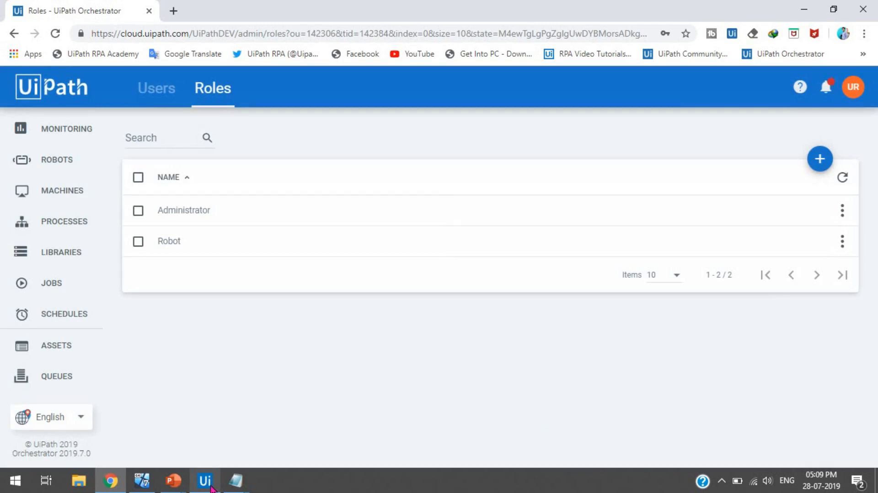
Step: Rerun the Assets workflow, entering the test login credentials in Flipkart
{"action": "left_click", "coordinate": [208, 481]}
{"action": "left_click", "coordinate": [92, 46]}
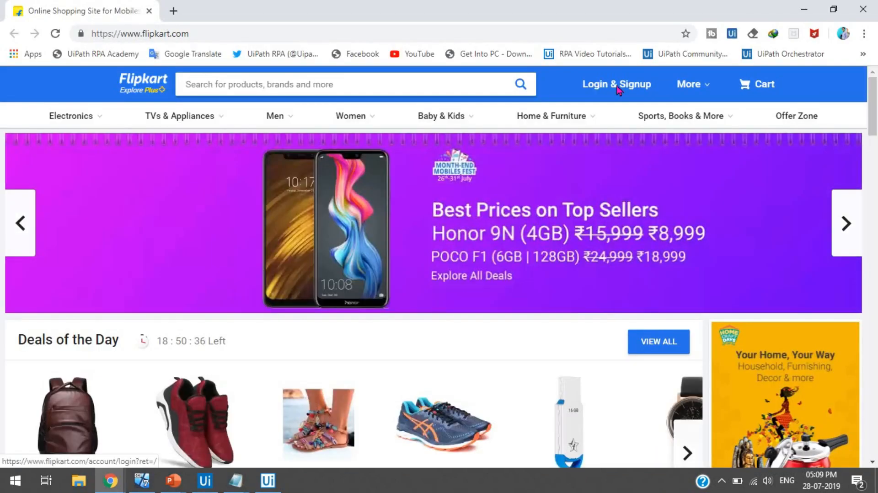
{"action": "left_click", "coordinate": [617, 87]}
{"action": "type", "text": "TESTUSERNAME"}
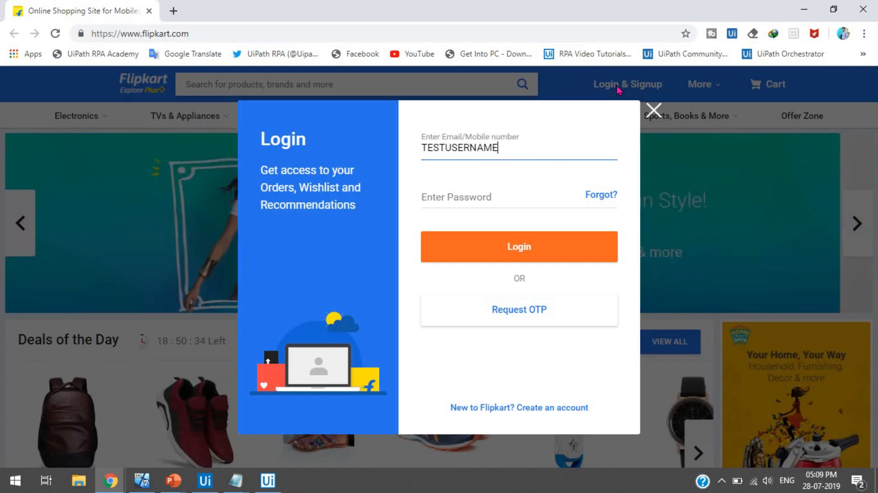
{"action": "key", "text": "Tab"}
{"action": "type", "text": "•••••••••••••••"}
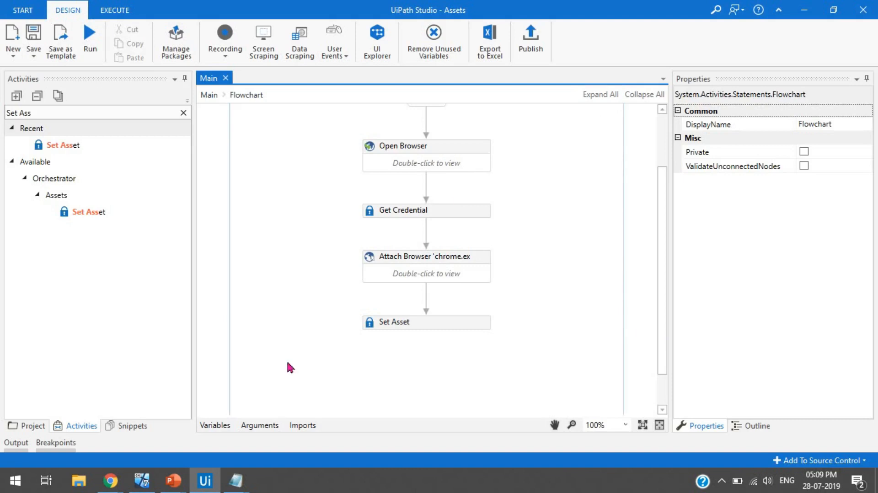
Step: Check on Orchestrator's Assets page that Delay_2sec now reads 3000
{"action": "mouse_move", "coordinate": [115, 484]}
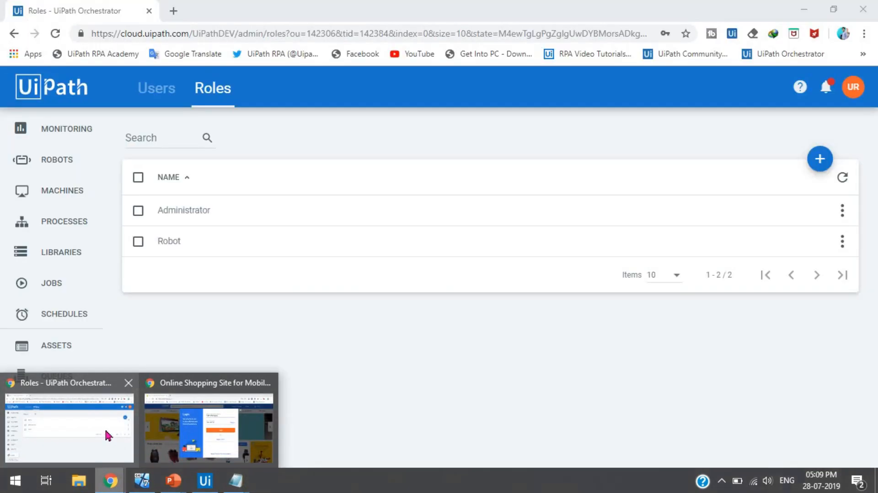
{"action": "left_click", "coordinate": [109, 436]}
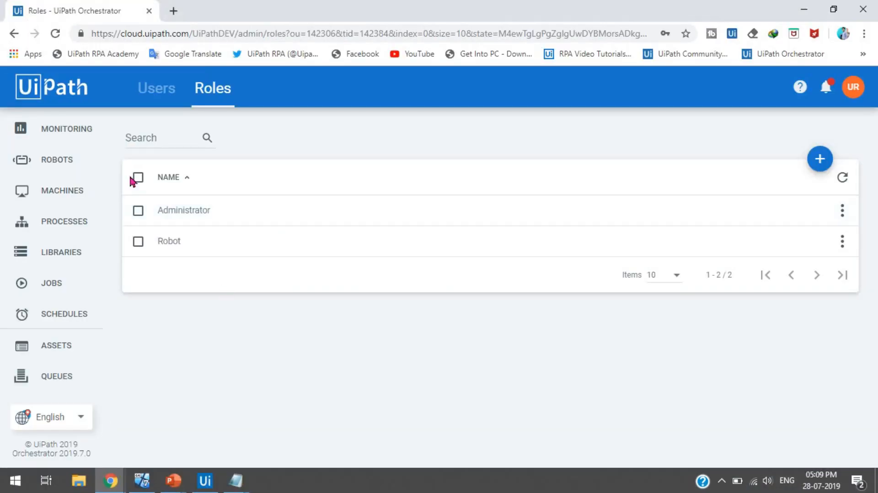
{"action": "left_click", "coordinate": [72, 347]}
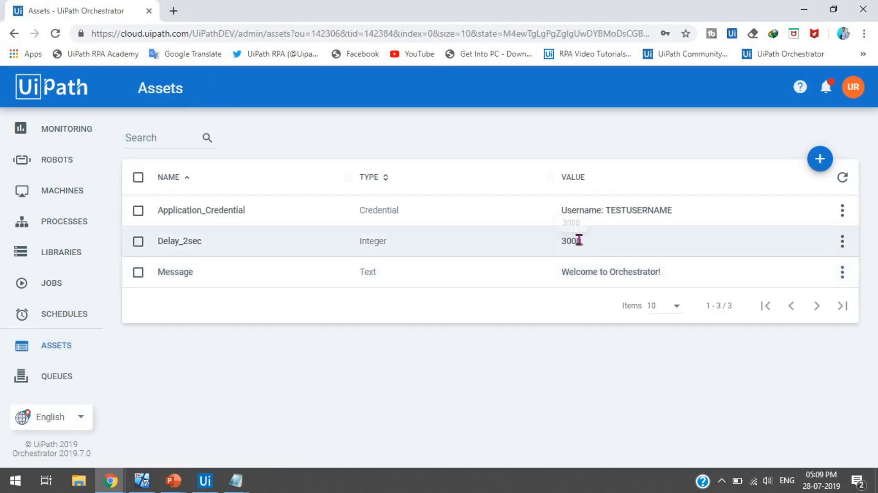
{"action": "double_click", "coordinate": [574, 241]}
Step: Reveal the Q3 answer about the invalid asset type exception on the slide
{"action": "left_click", "coordinate": [550, 379]}
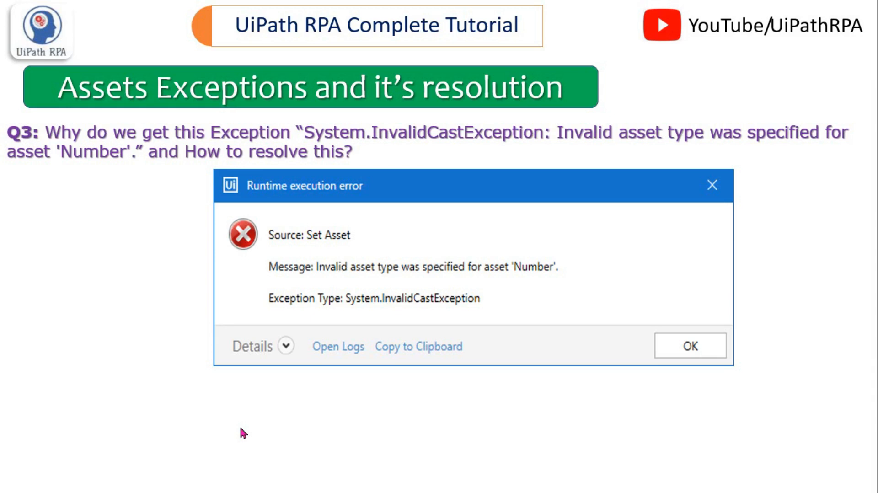
{"action": "left_click", "coordinate": [243, 433]}
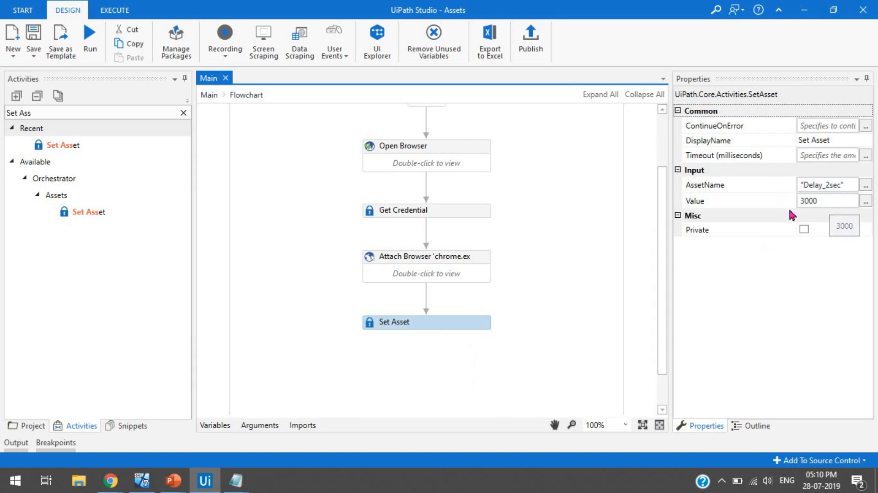
Step: Change the Set Asset Value to the quoted string "3000"
{"action": "left_click", "coordinate": [828, 202]}
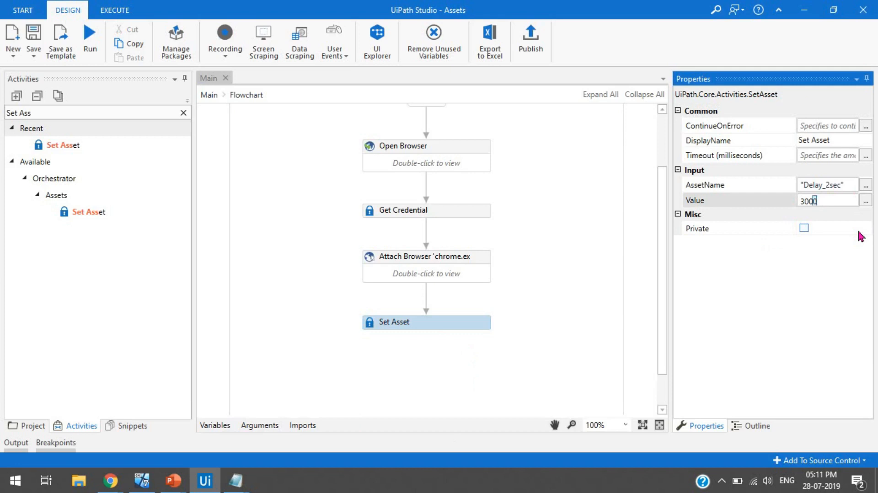
{"action": "type", "text": "\""}
{"action": "key", "text": "End"}
{"action": "type", "text": "\""}
{"action": "left_click", "coordinate": [794, 291]}
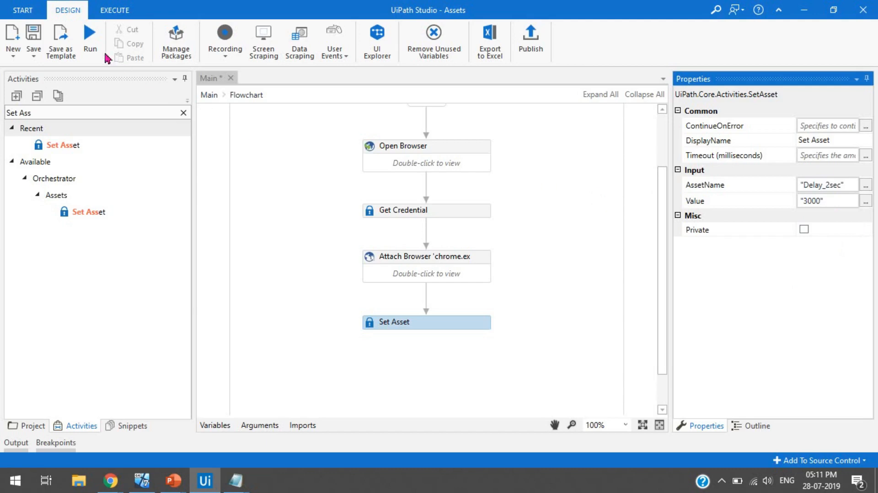
Step: Run the workflow and dismiss the resulting invalid asset type error
{"action": "left_click", "coordinate": [89, 42]}
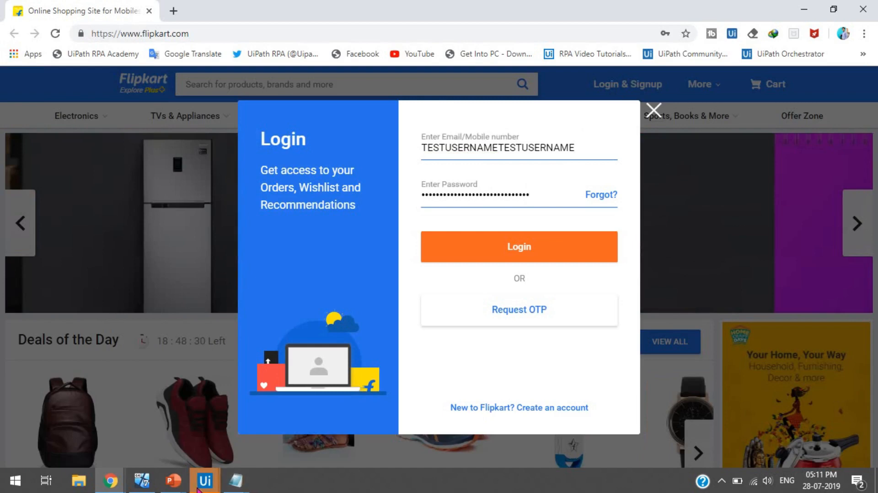
{"action": "mouse_move", "coordinate": [201, 488]}
{"action": "left_click", "coordinate": [288, 416]}
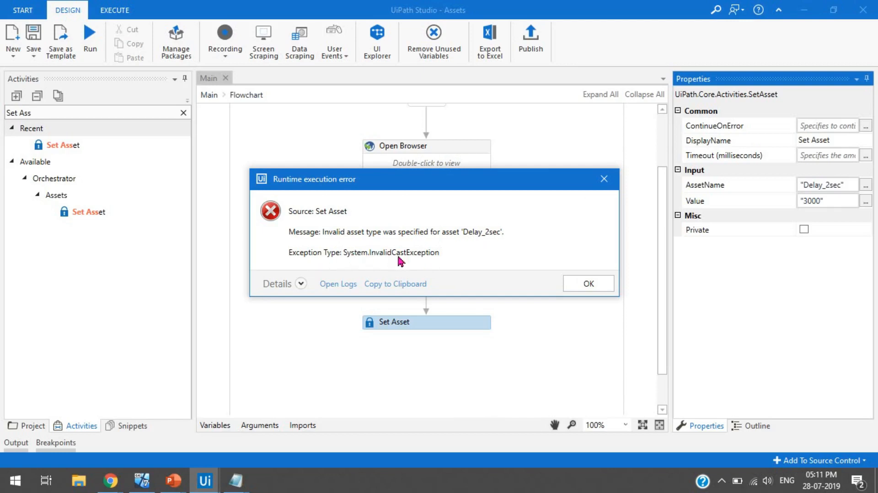
{"action": "left_click", "coordinate": [589, 283]}
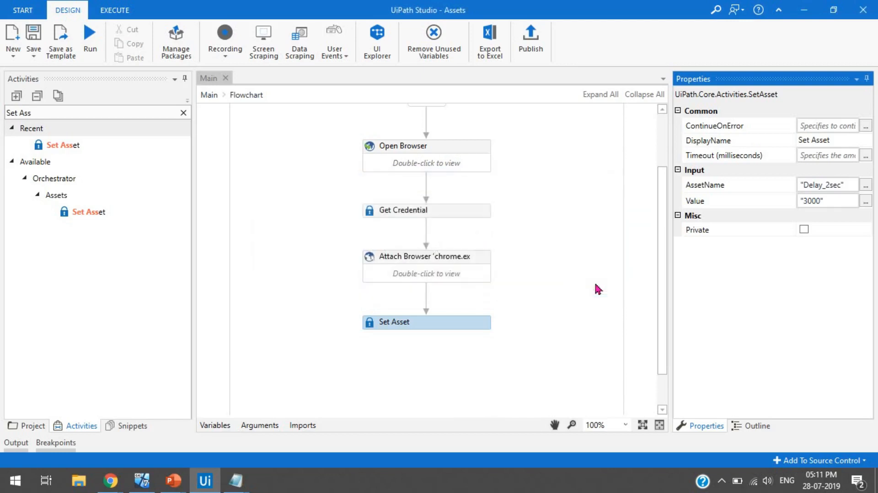
Step: Delete the opening quote from the Set Asset Value
{"action": "left_click", "coordinate": [437, 325]}
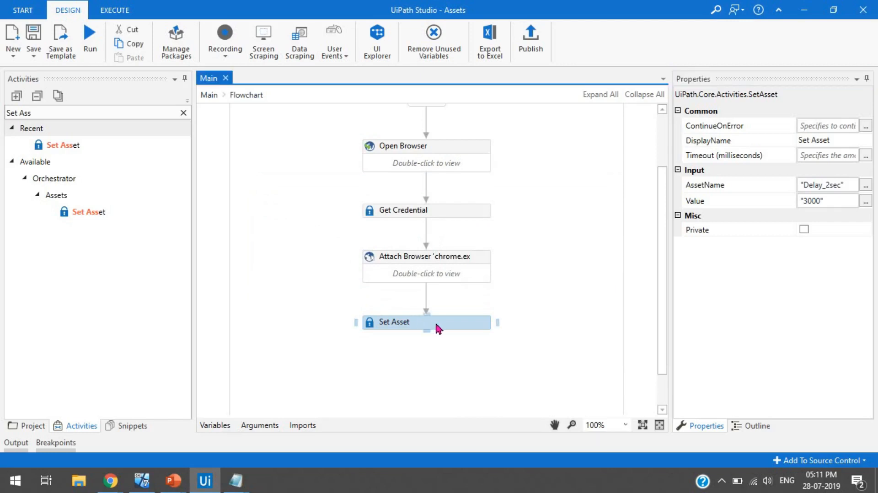
{"action": "left_click", "coordinate": [846, 202]}
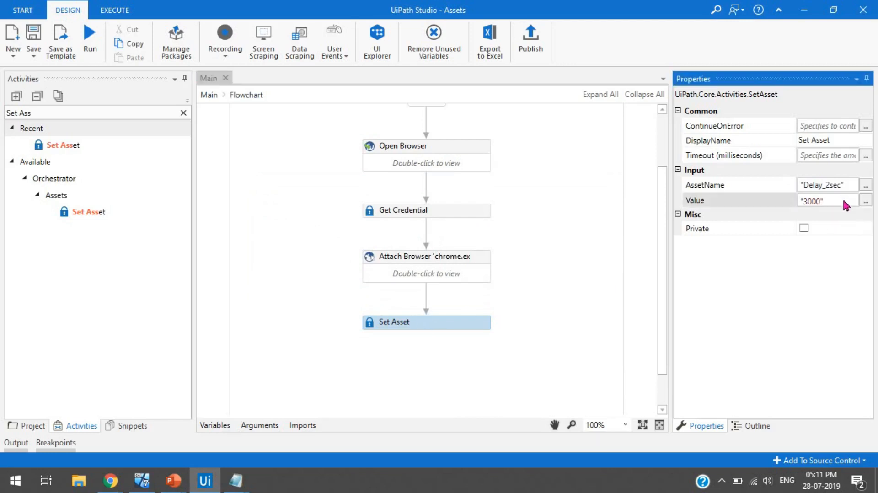
{"action": "key", "text": "Delete"}
Step: Commit the Set Asset Value as the plain number 3000
{"action": "left_click", "coordinate": [827, 291]}
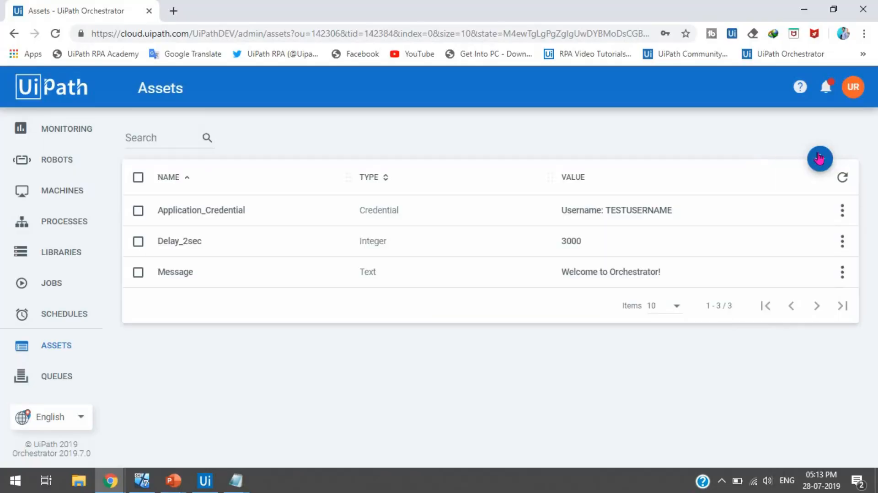
Step: Begin a new per-robot Text asset named 'Comments'
{"action": "left_click", "coordinate": [820, 159]}
{"action": "left_click", "coordinate": [514, 103]}
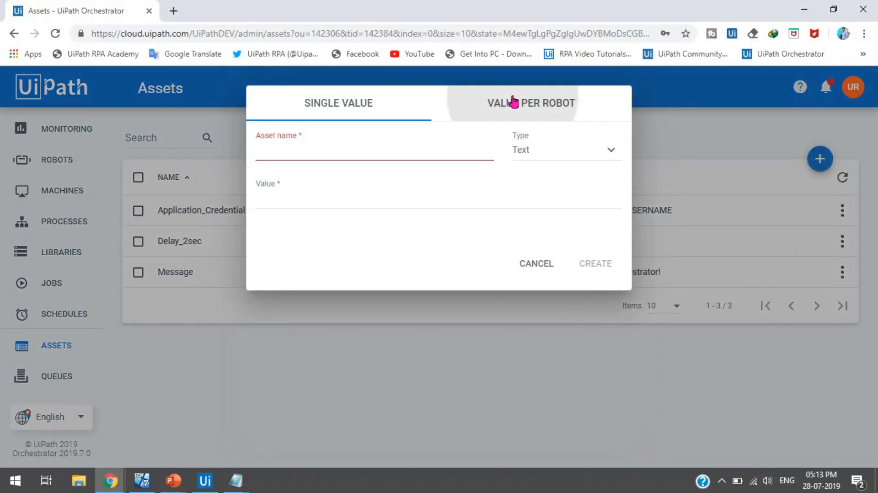
{"action": "left_click", "coordinate": [298, 153]}
{"action": "type", "text": "Comments"}
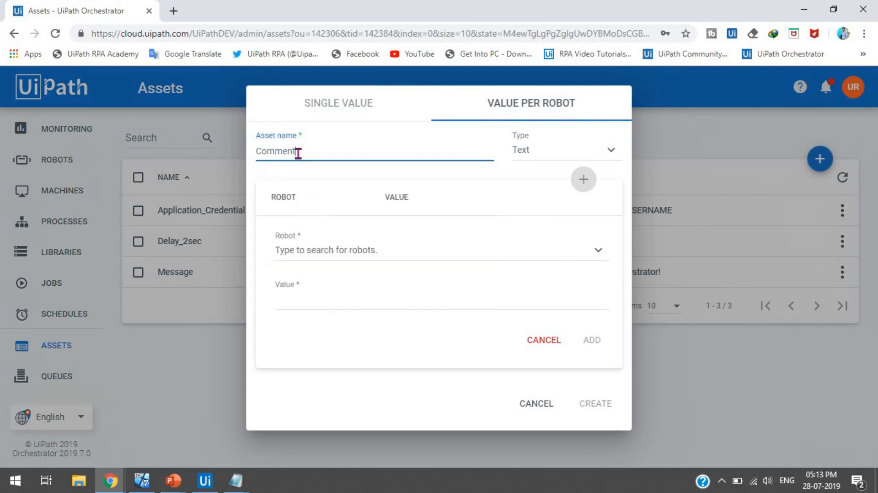
{"action": "key", "text": "Tab"}
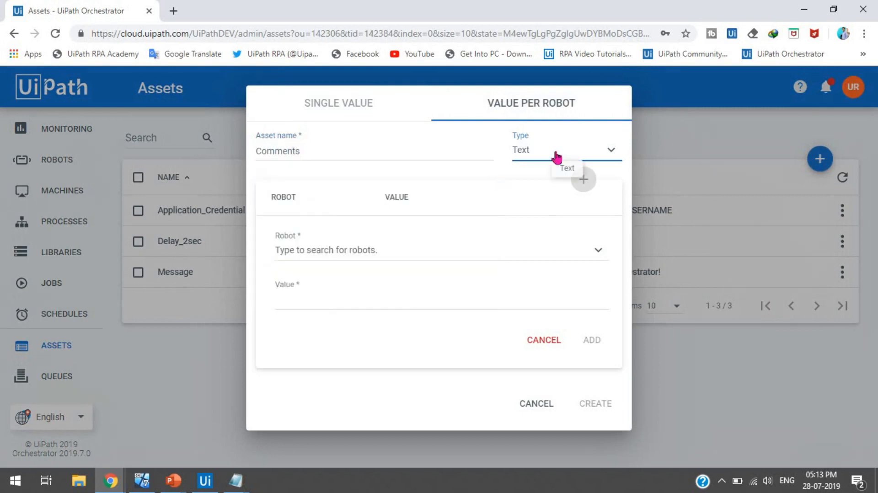
Step: Add a Robot1 value of 'This is Local System.' to the Comments asset
{"action": "left_click", "coordinate": [327, 259]}
{"action": "left_click", "coordinate": [313, 233]}
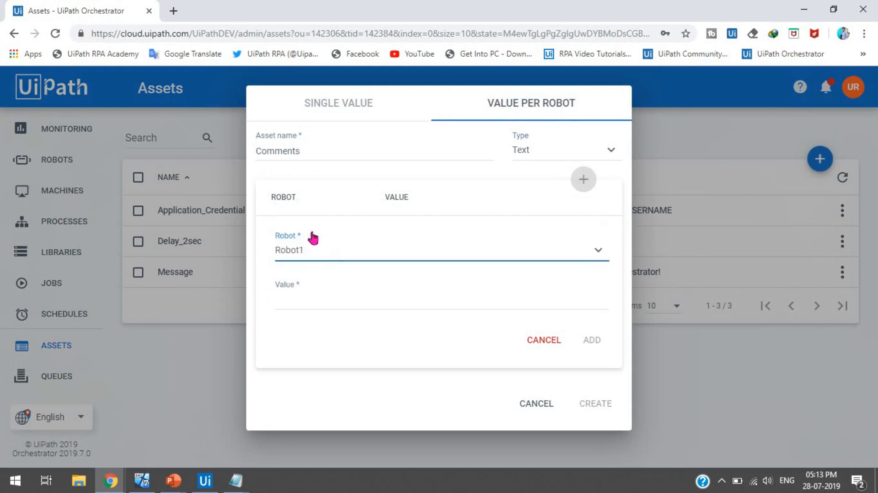
{"action": "left_click", "coordinate": [312, 300]}
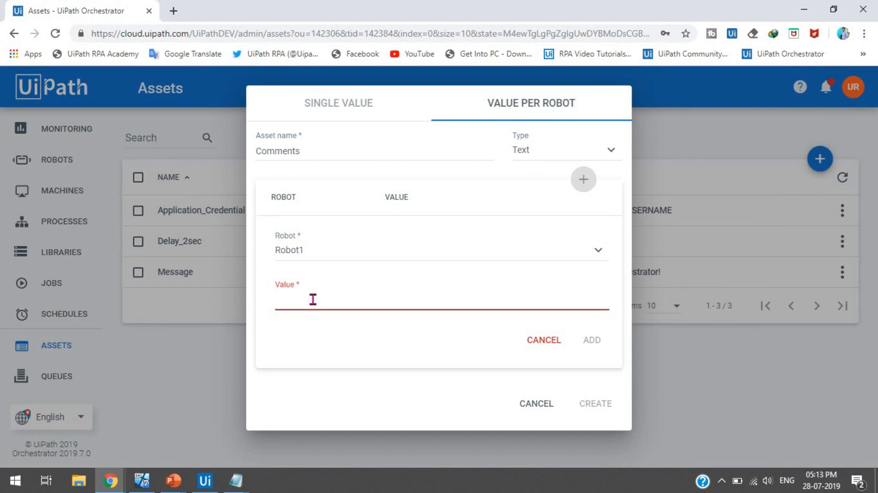
{"action": "type", "text": "This is Local System"}
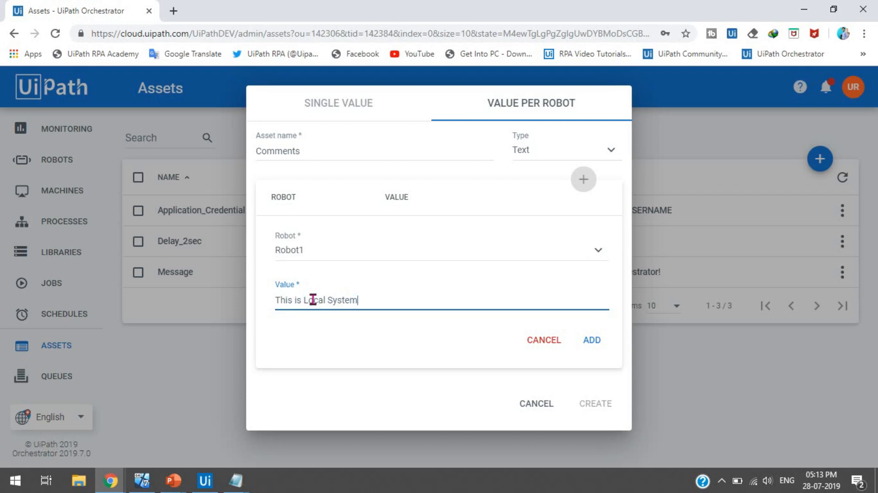
{"action": "type", "text": "."}
{"action": "left_click", "coordinate": [591, 346]}
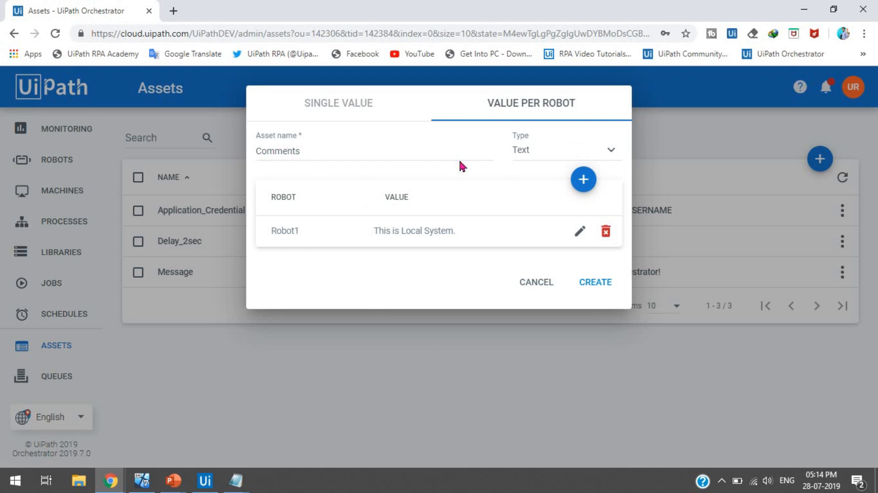
Step: Add a Robot2 value of 'This is VM1', then create the Comments asset
{"action": "left_click", "coordinate": [583, 180]}
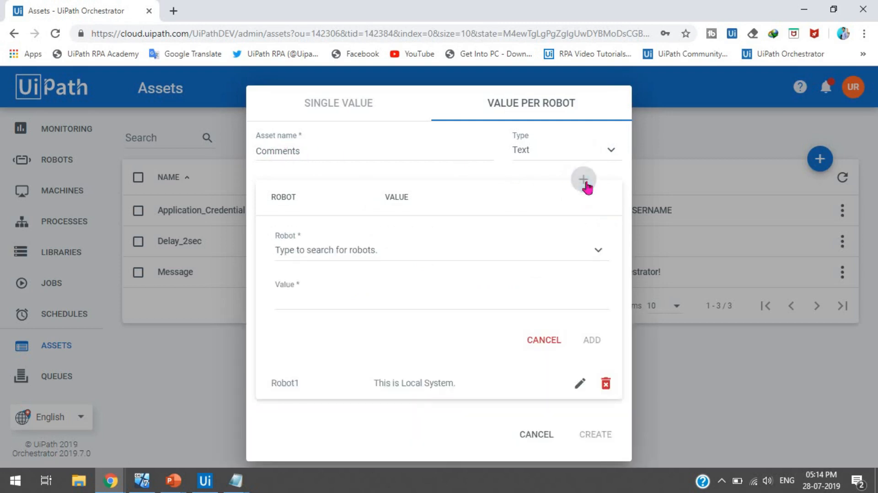
{"action": "left_click", "coordinate": [360, 255]}
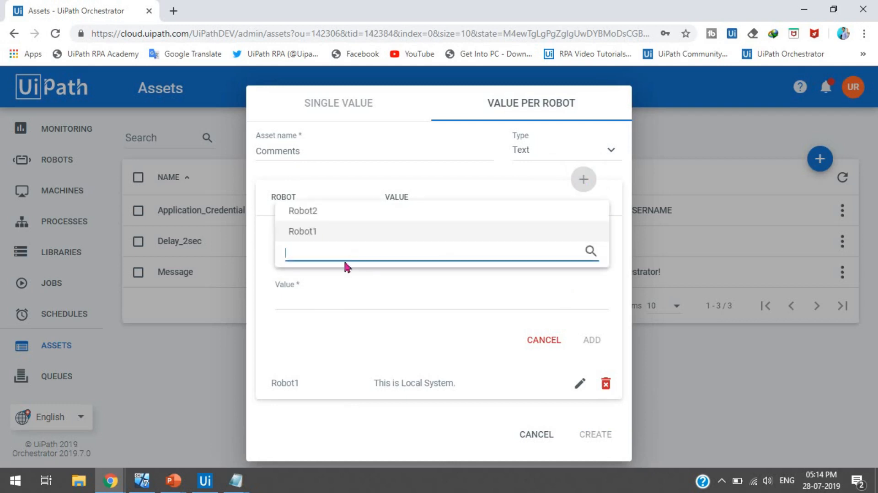
{"action": "left_click", "coordinate": [315, 212]}
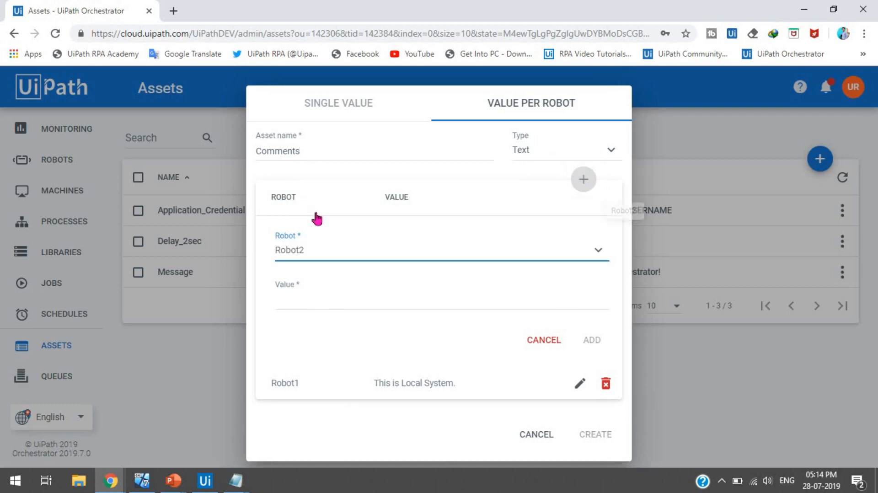
{"action": "left_click", "coordinate": [326, 305]}
{"action": "type", "text": "This"}
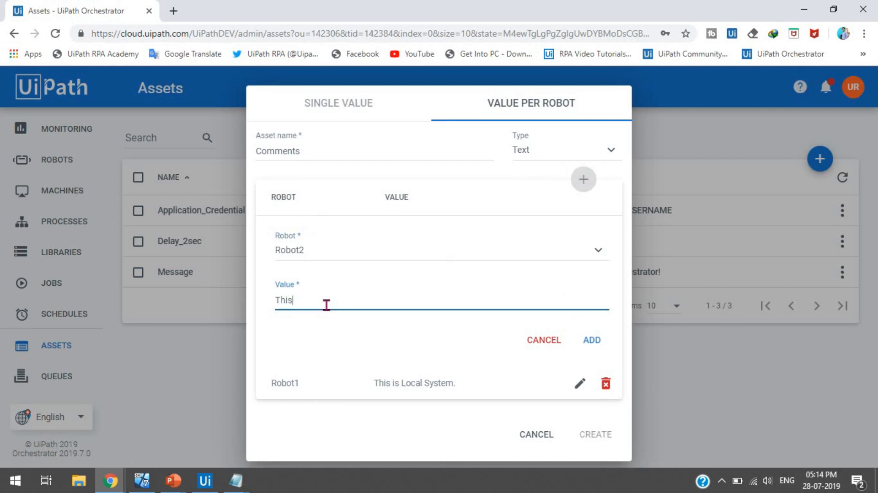
{"action": "type", "text": " is VM1"}
{"action": "left_click", "coordinate": [592, 341]}
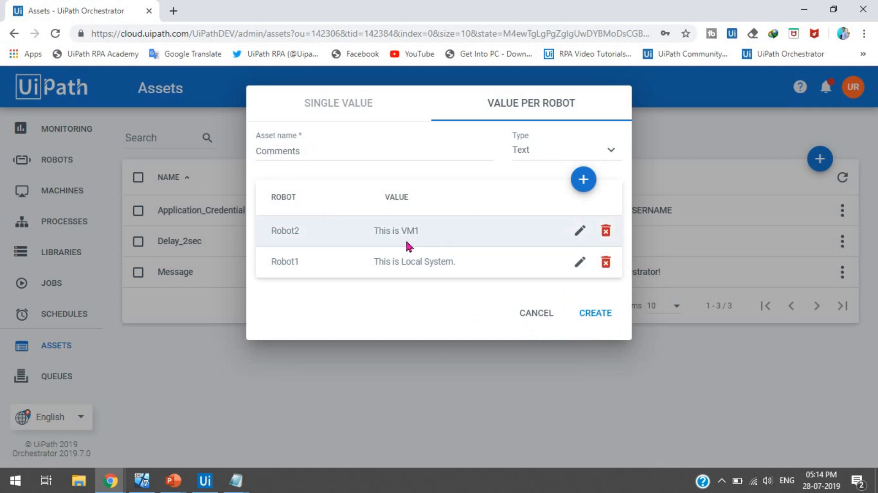
{"action": "left_click", "coordinate": [603, 315]}
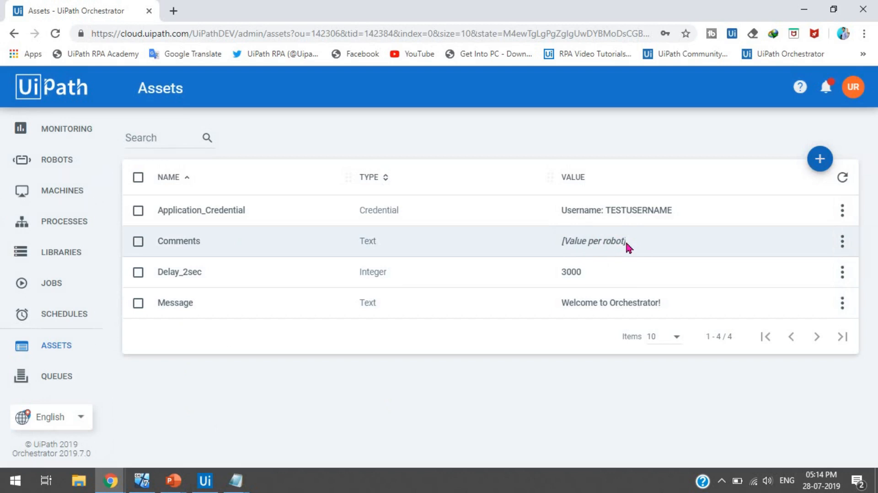
Step: In Studio, clear the flowchart and place a Get Asset activity below Start
{"action": "left_click", "coordinate": [207, 485]}
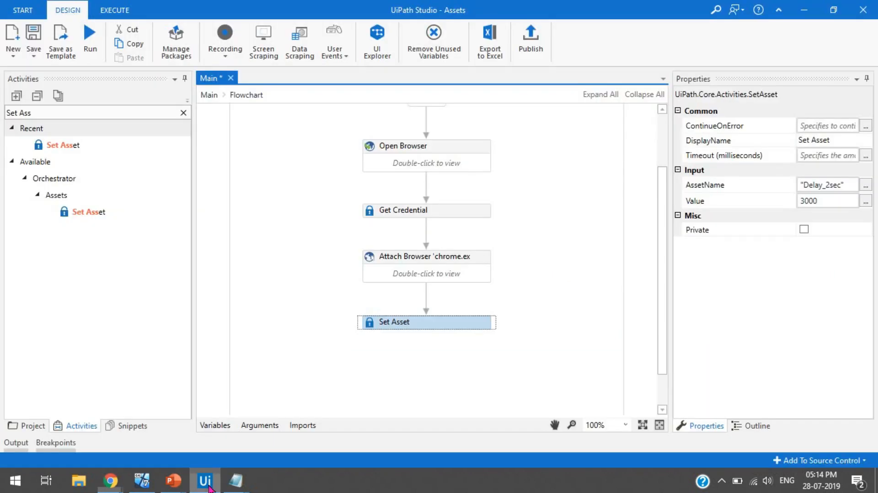
{"action": "key", "text": "ctrl+a"}
{"action": "key", "text": "Delete"}
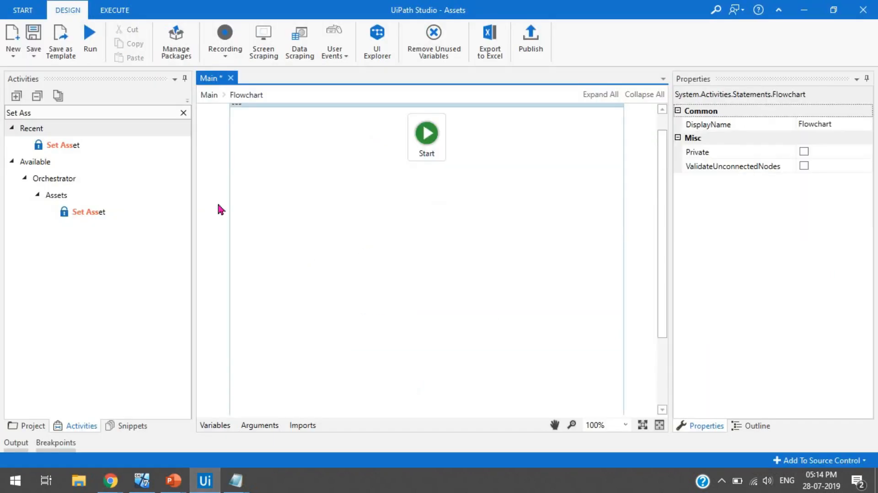
{"action": "left_click", "coordinate": [183, 113]}
{"action": "type", "text": "G"}
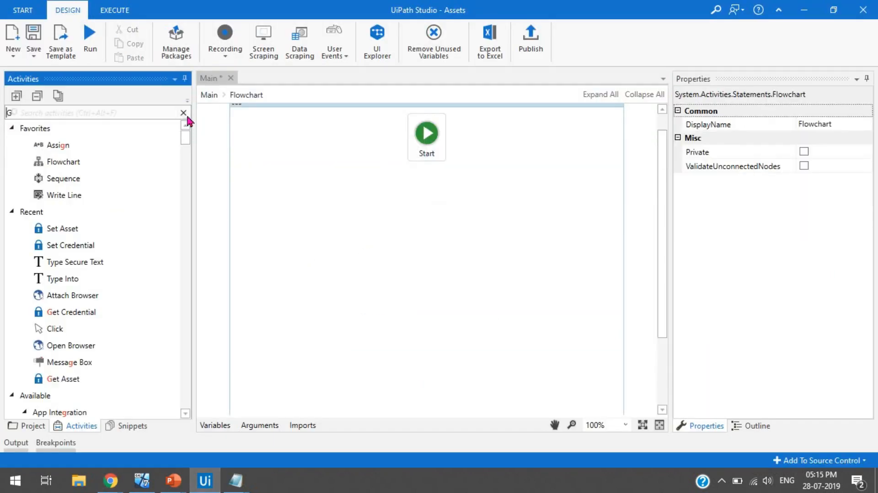
{"action": "type", "text": "et"}
{"action": "left_click_drag", "start_coordinate": [62, 161], "coordinate": [432, 201]}
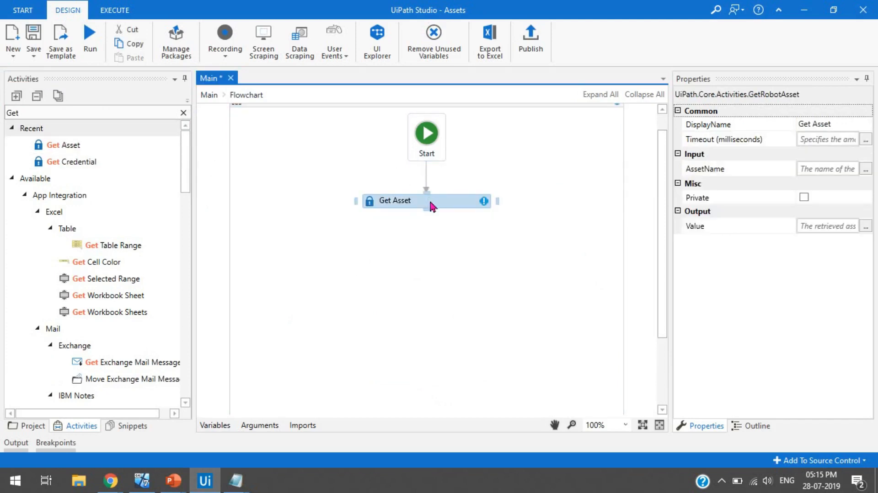
Step: Set the Get Asset activity's asset name to "Comments"
{"action": "left_click", "coordinate": [805, 173]}
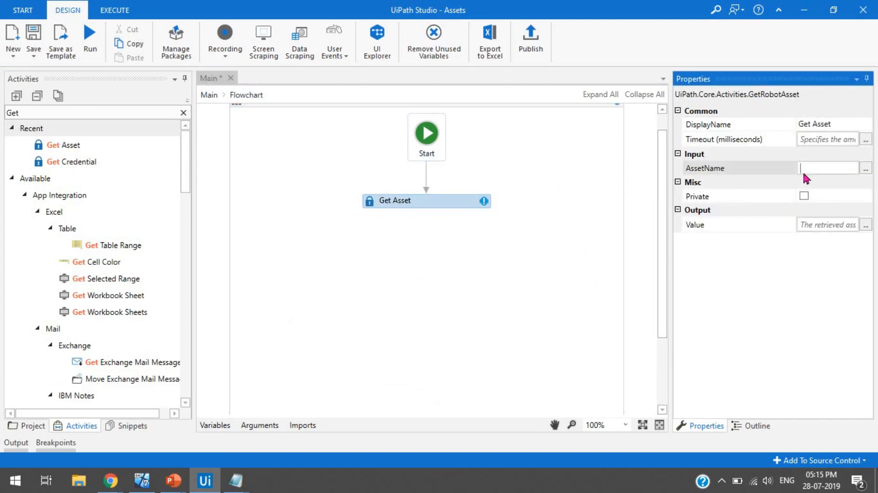
{"action": "type", "text": "\"Message"}
{"action": "left_click", "coordinate": [781, 288]}
{"action": "key", "text": "alt+Tab"}
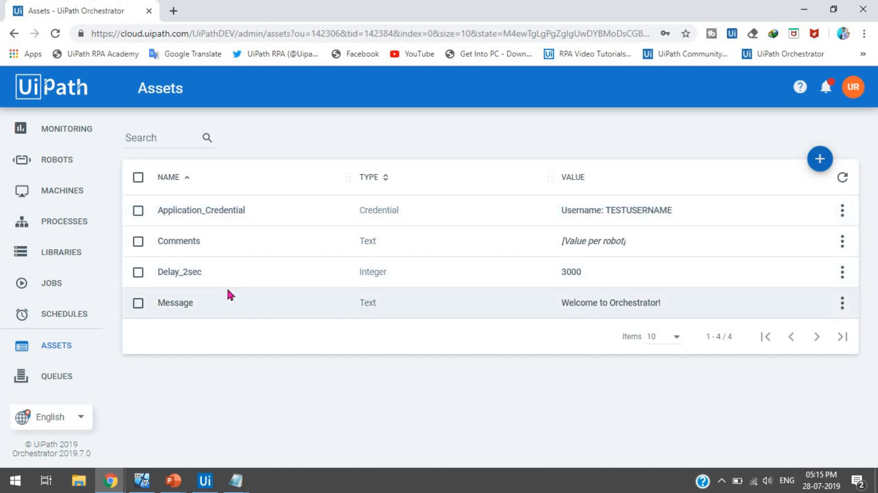
{"action": "key", "text": "alt+Tab"}
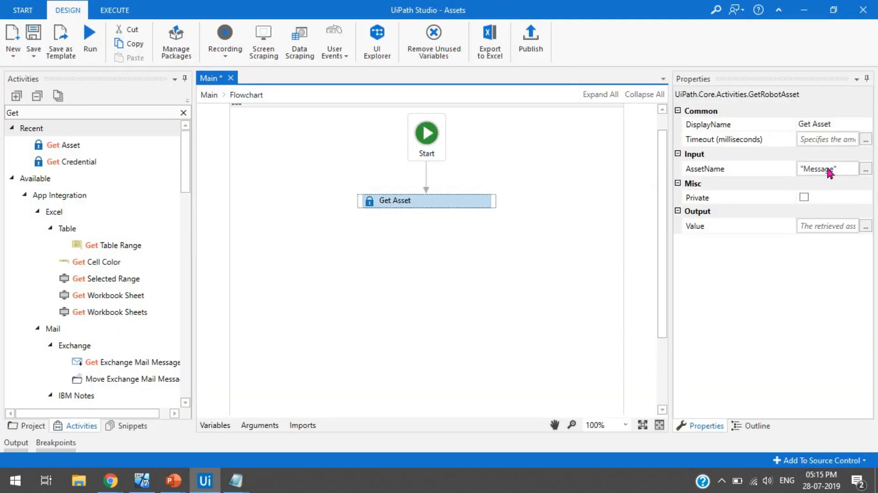
{"action": "left_click", "coordinate": [827, 170]}
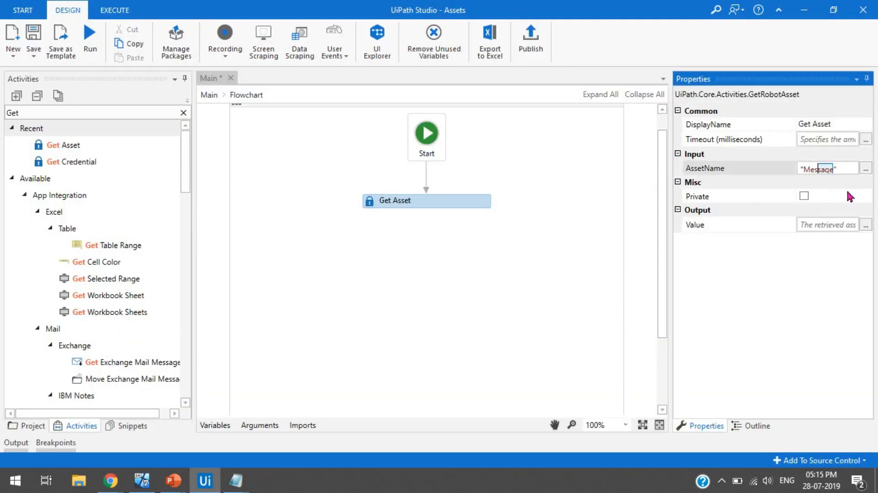
{"action": "type", "text": "Comments"}
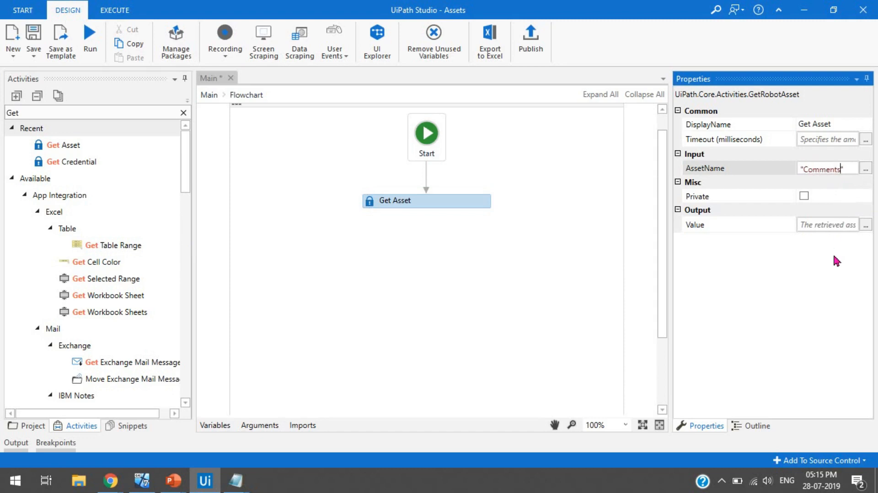
{"action": "left_click", "coordinate": [763, 300]}
Step: Send the Get Asset output value to the Message variable
{"action": "left_click", "coordinate": [833, 229]}
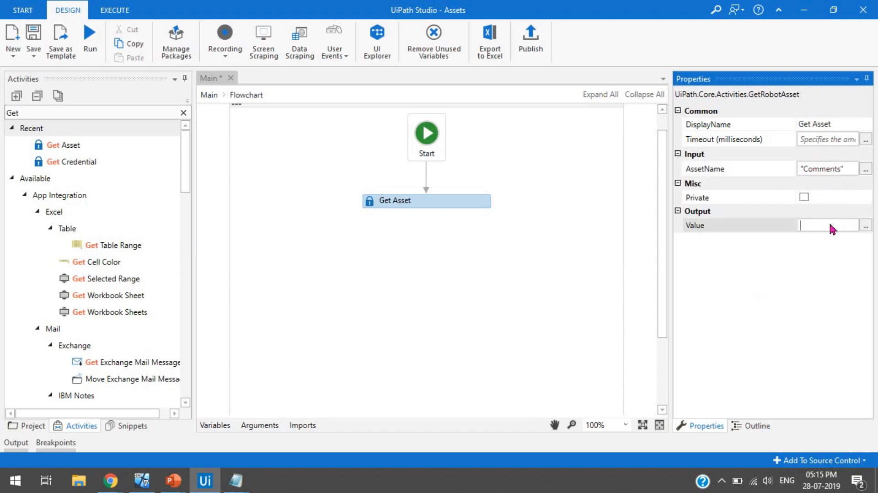
{"action": "type", "text": "Me"}
{"action": "key", "text": "Tab"}
{"action": "left_click", "coordinate": [437, 207]}
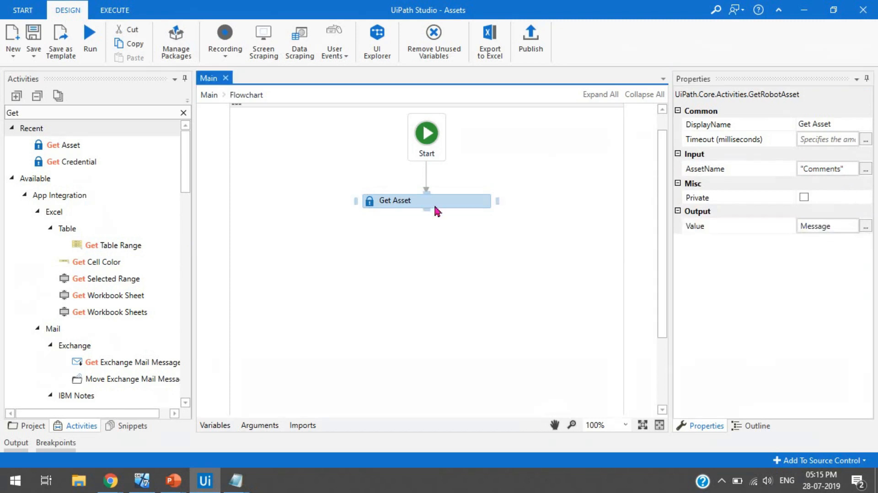
{"action": "left_click", "coordinate": [183, 112]}
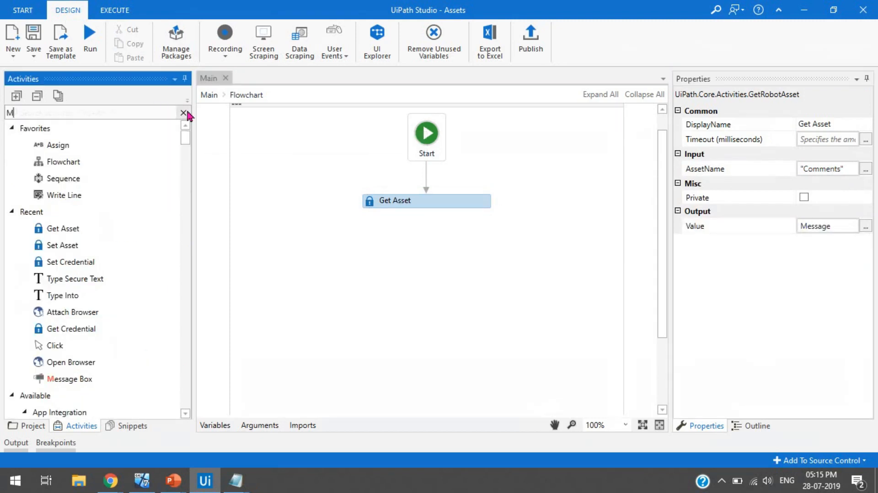
Step: Add a Message Box after Get Asset that displays the Message variable
{"action": "type", "text": "Mess"}
{"action": "left_click_drag", "start_coordinate": [55, 149], "coordinate": [429, 232]}
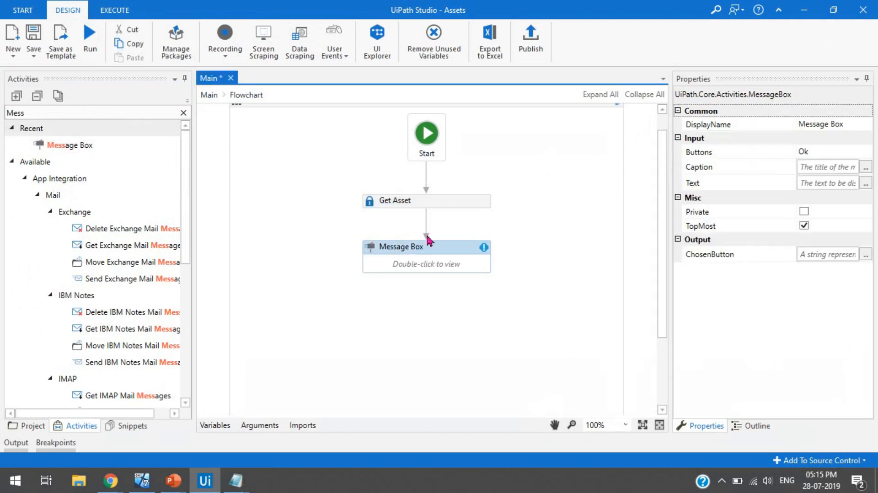
{"action": "double_click", "coordinate": [433, 261]}
{"action": "left_click", "coordinate": [440, 266]}
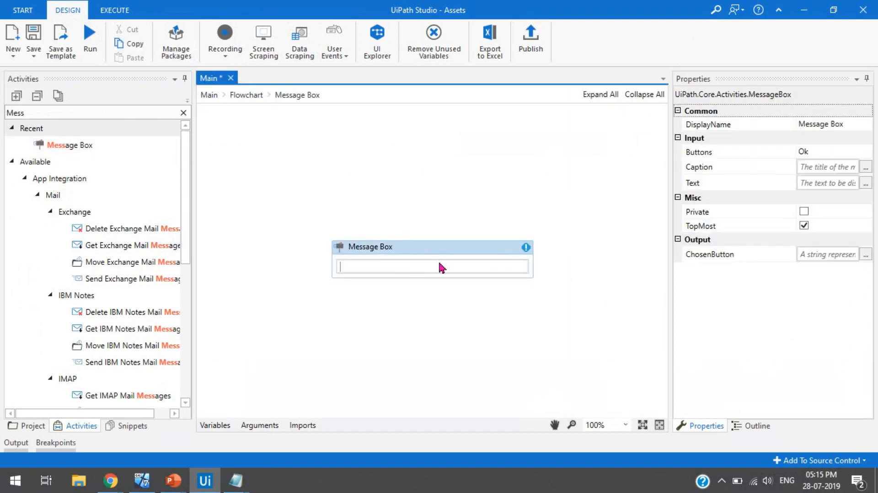
{"action": "type", "text": "Me"}
{"action": "key", "text": "Tab"}
{"action": "left_click", "coordinate": [246, 95]}
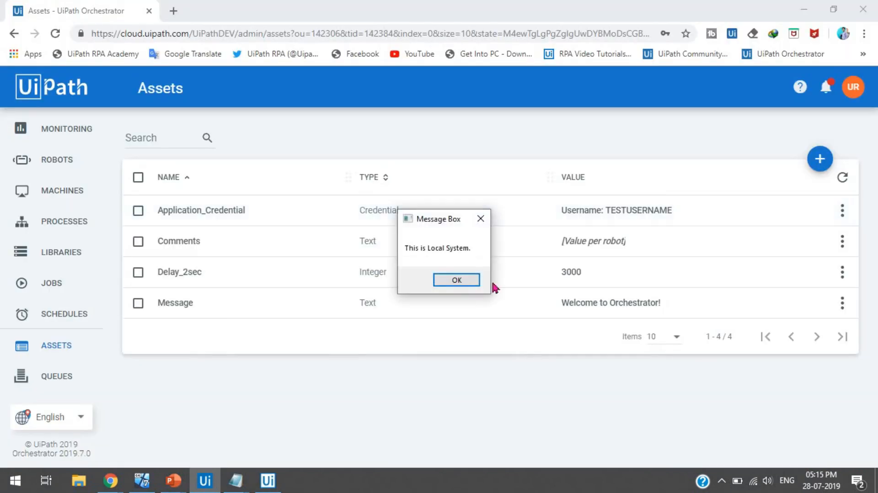
{"action": "left_click", "coordinate": [457, 281]}
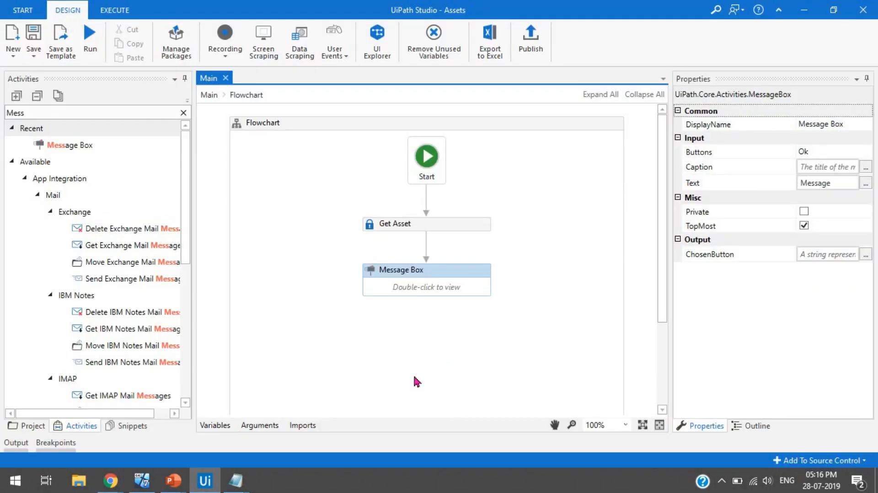
{"action": "left_click", "coordinate": [577, 342]}
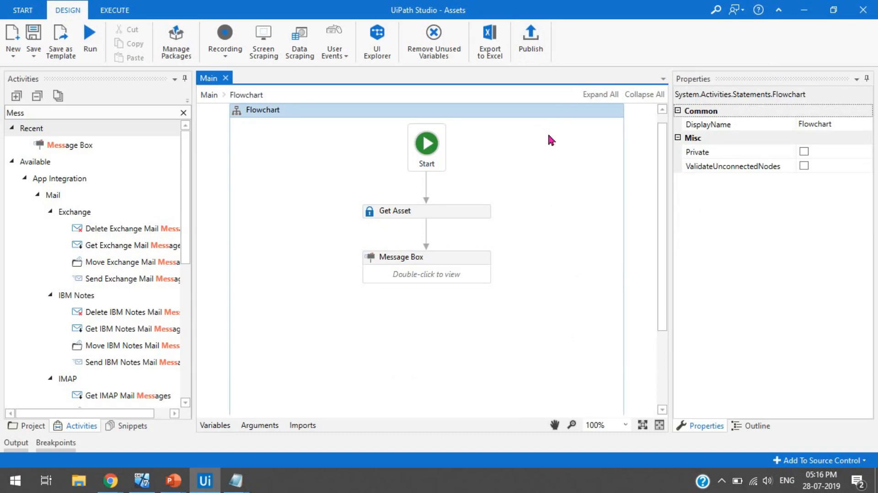
Step: Publish the Assets Studio project as package version 1.0.9
{"action": "left_click", "coordinate": [532, 45]}
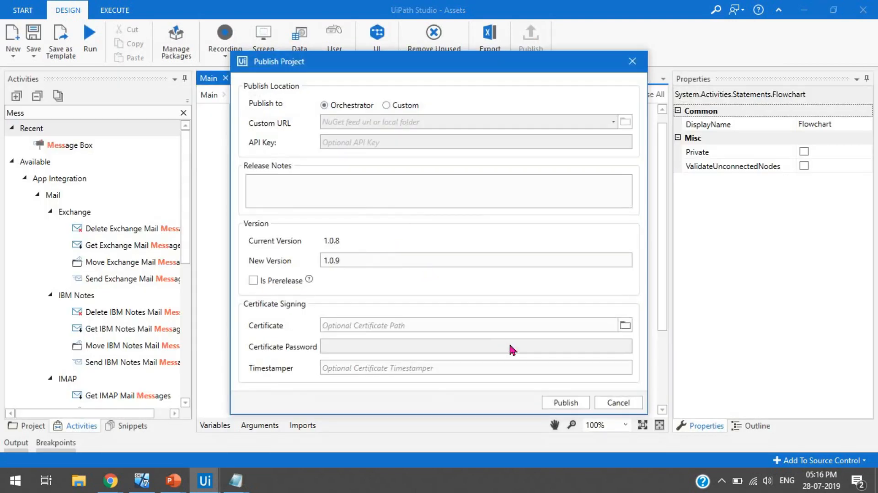
{"action": "left_click", "coordinate": [567, 403]}
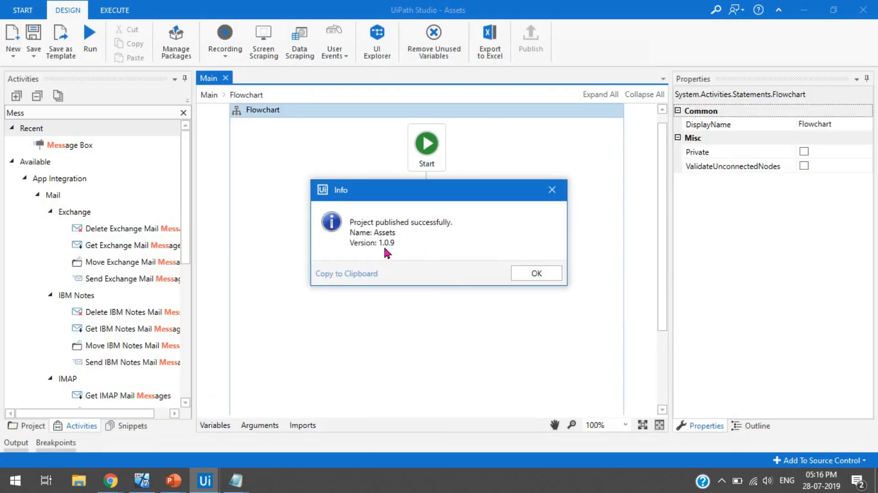
{"action": "left_click", "coordinate": [536, 274]}
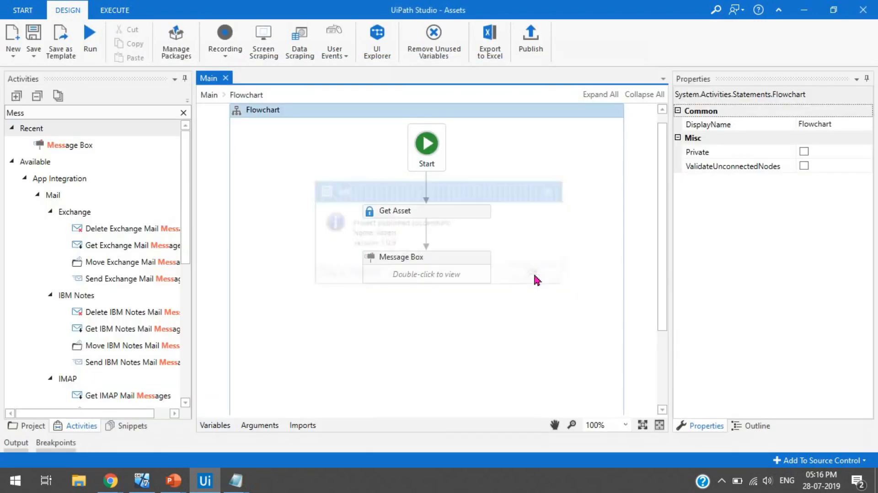
Step: In Orchestrator, update the Assets process from version 1.0.8 to 1.0.9
{"action": "left_click", "coordinate": [112, 482]}
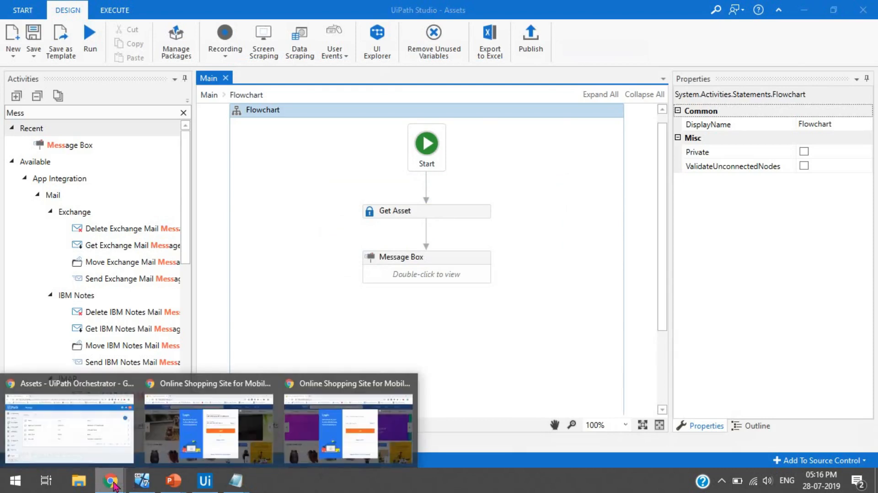
{"action": "left_click", "coordinate": [98, 434]}
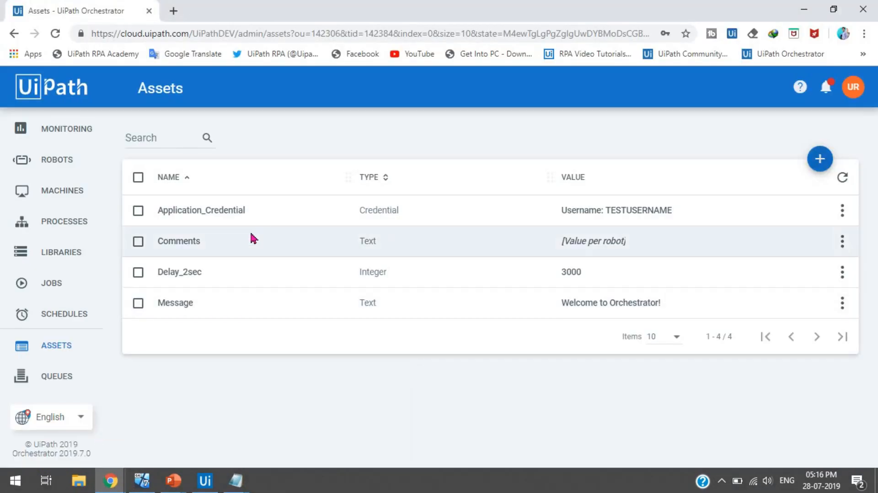
{"action": "left_click", "coordinate": [75, 236]}
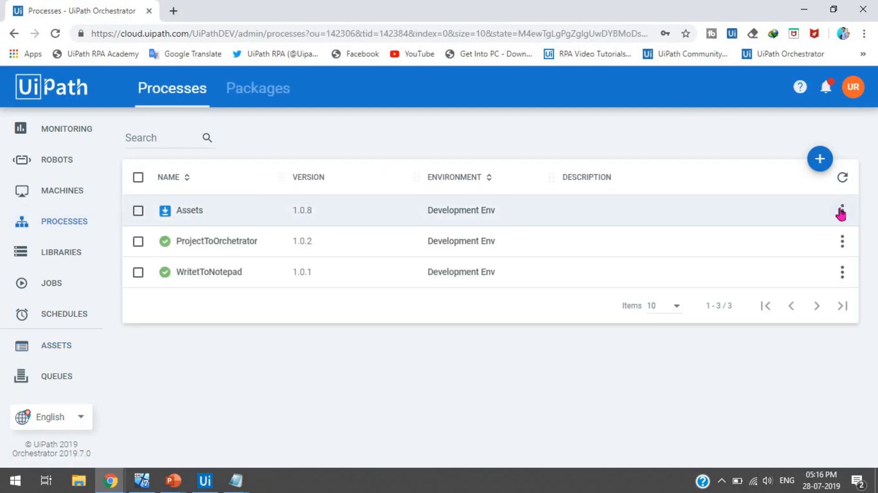
{"action": "left_click", "coordinate": [835, 224]}
{"action": "left_click", "coordinate": [832, 238]}
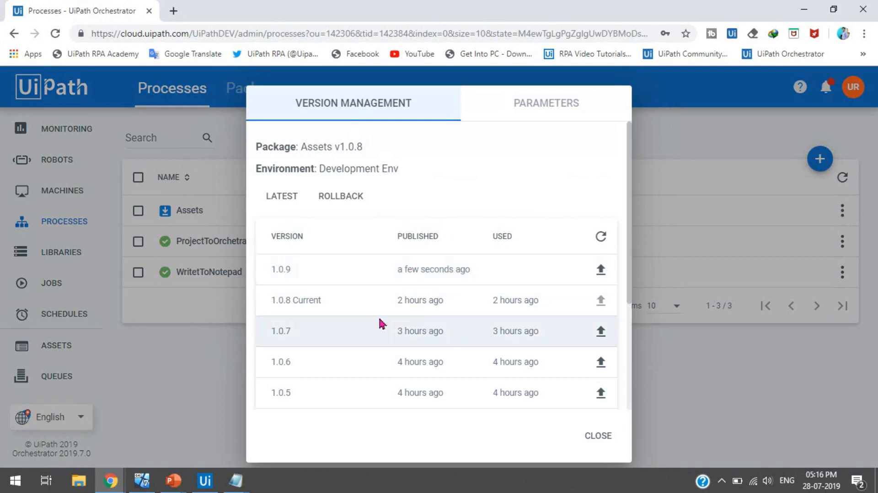
{"action": "double_click", "coordinate": [314, 301]}
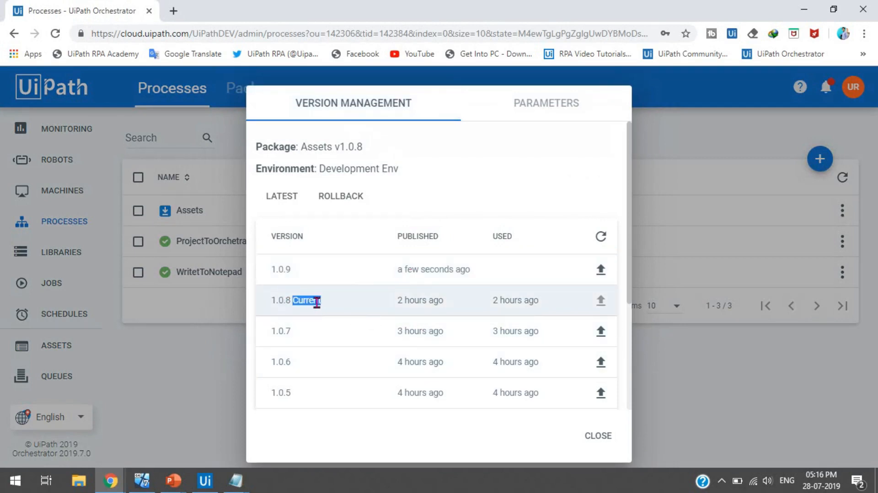
{"action": "left_click", "coordinate": [610, 266]}
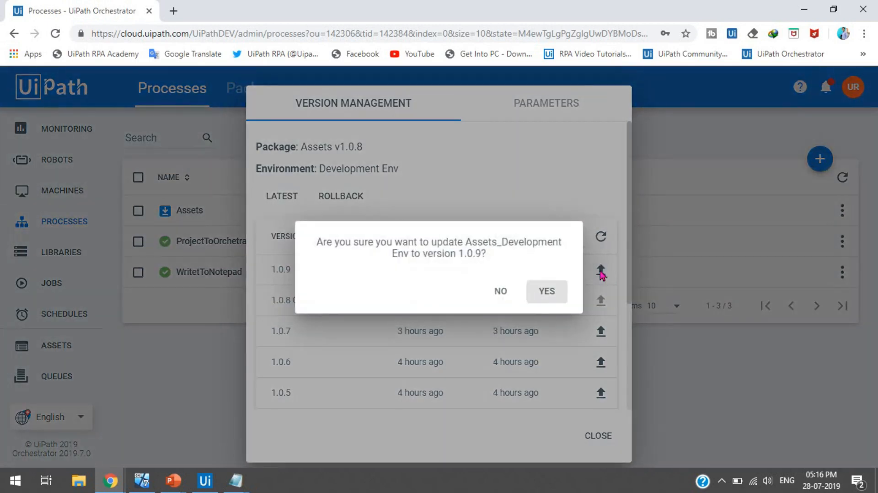
{"action": "left_click", "coordinate": [547, 292]}
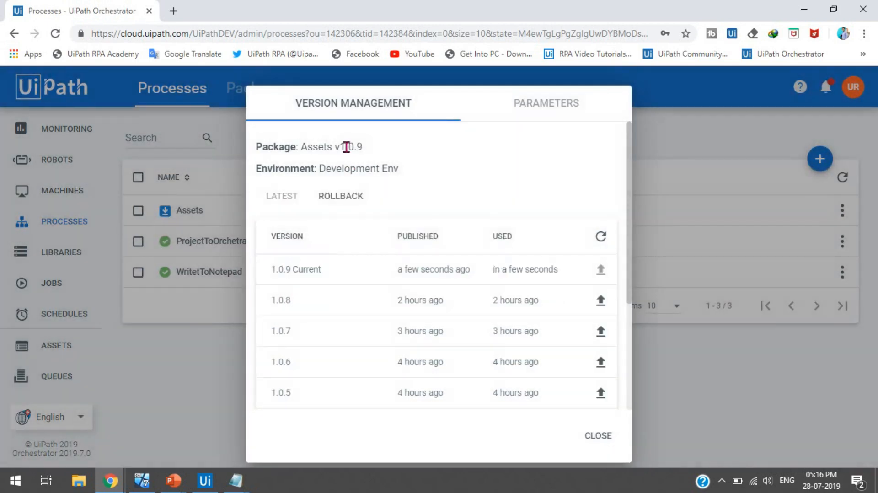
{"action": "left_click_drag", "start_coordinate": [346, 146], "coordinate": [362, 147]}
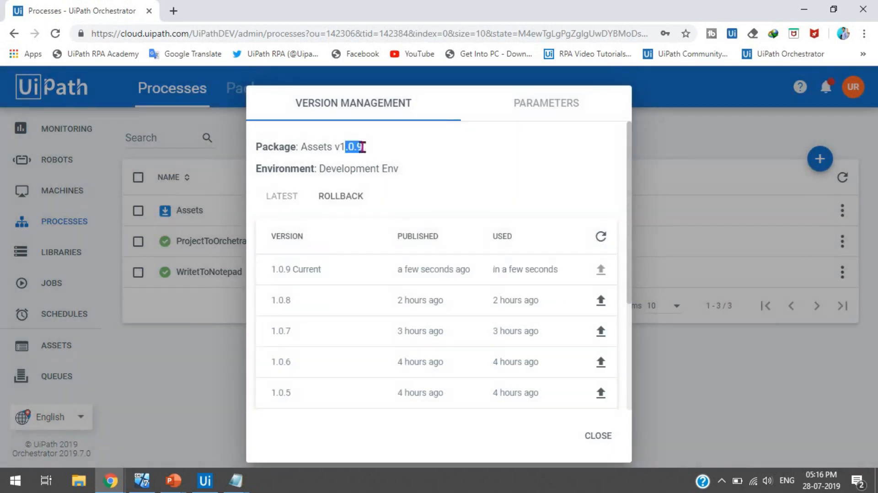
{"action": "left_click", "coordinate": [598, 437]}
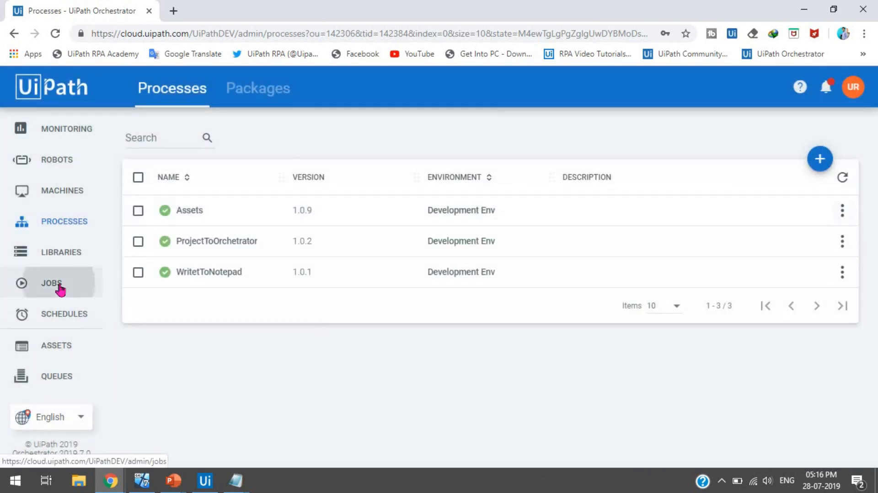
{"action": "left_click", "coordinate": [59, 287]}
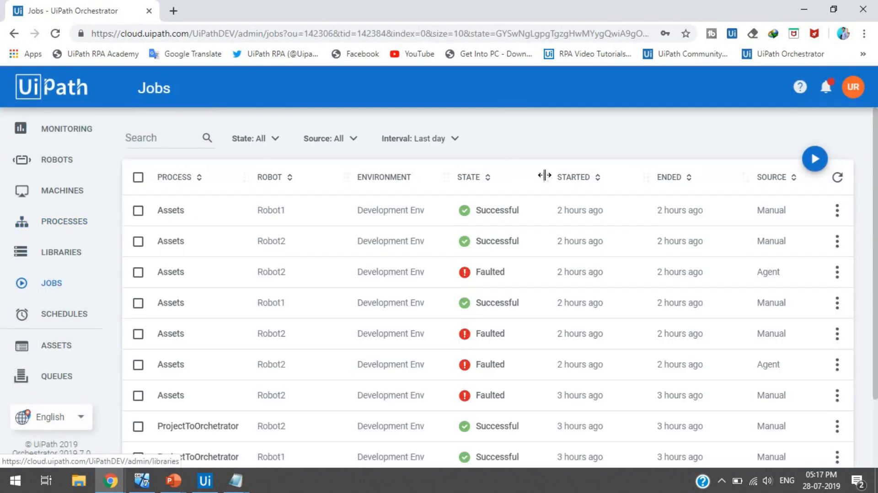
Step: Start an Assets_Development Env job on both Robot1 and Robot2
{"action": "left_click", "coordinate": [814, 160]}
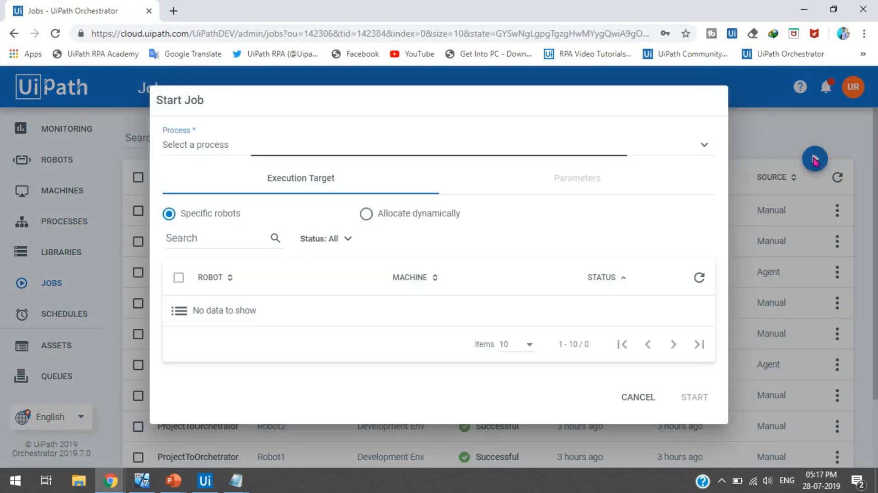
{"action": "left_click", "coordinate": [331, 161]}
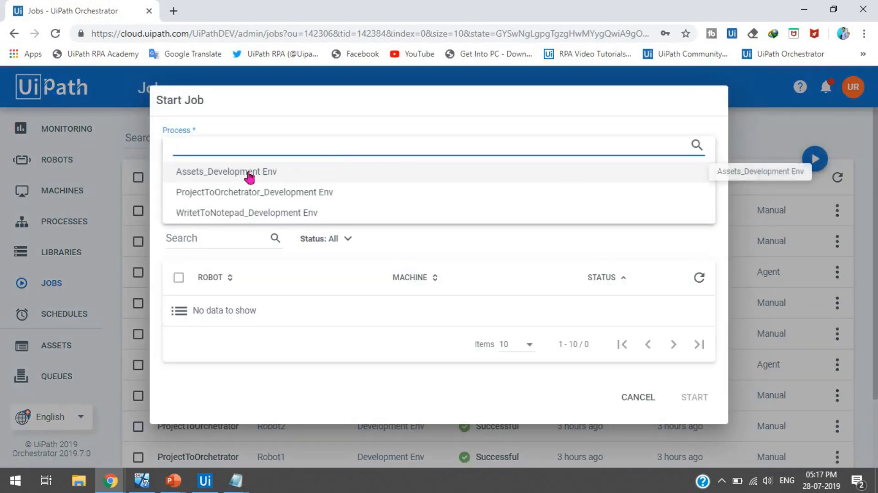
{"action": "left_click", "coordinate": [249, 175]}
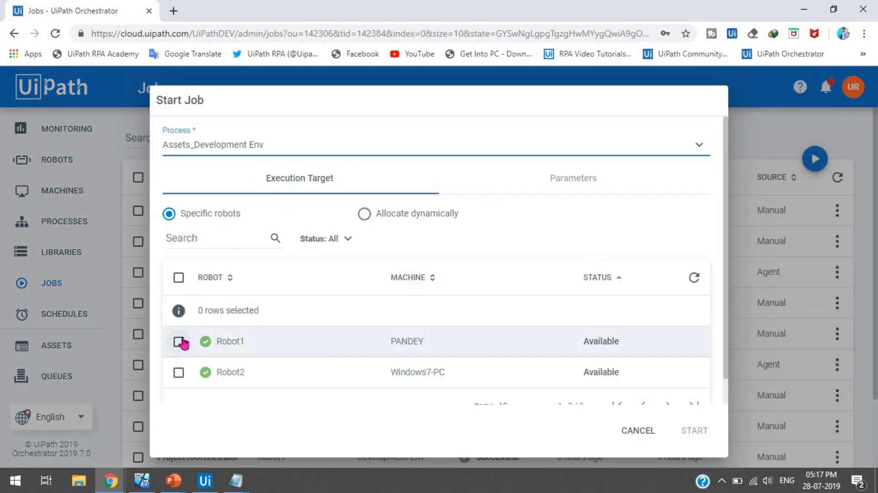
{"action": "left_click", "coordinate": [178, 278]}
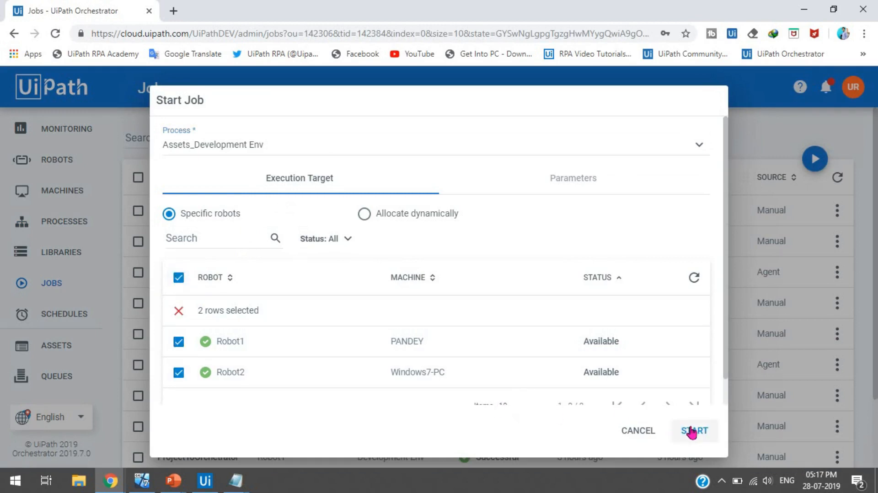
{"action": "left_click", "coordinate": [146, 481]}
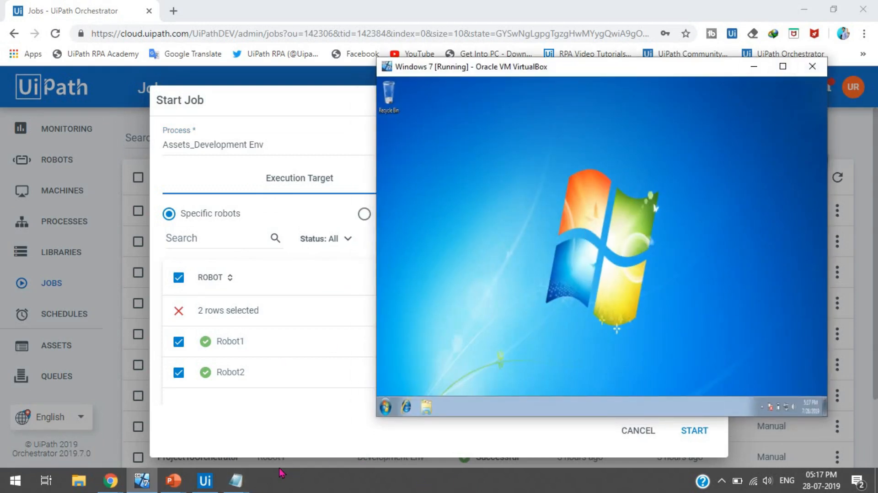
{"action": "left_click", "coordinate": [265, 445]}
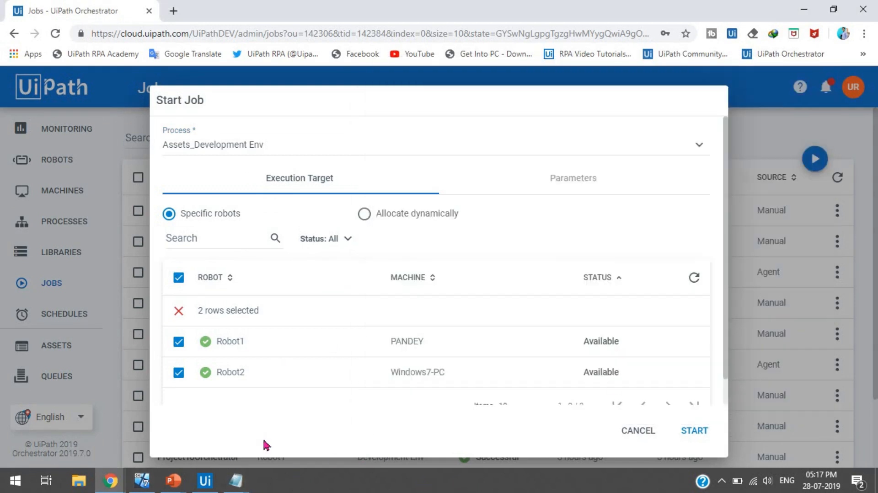
{"action": "left_click", "coordinate": [704, 433]}
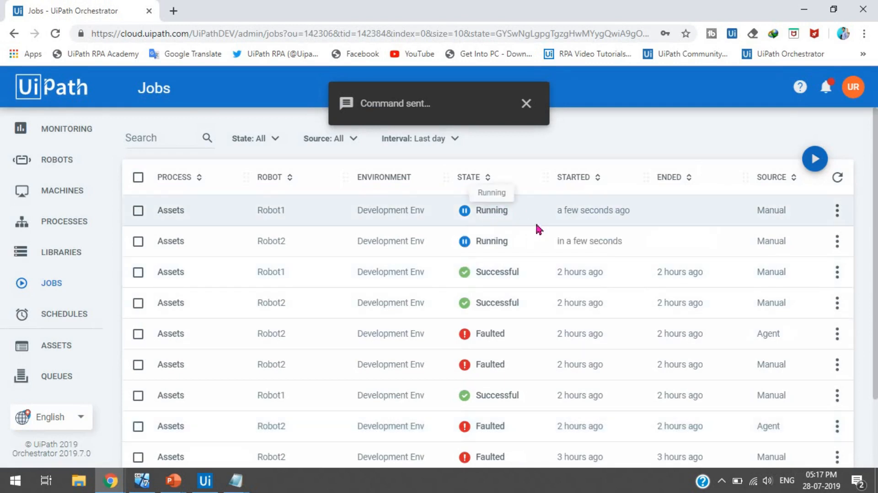
Step: Acknowledge the 'This is Local System.' and 'This is VM1' message boxes from each robot
{"action": "mouse_move", "coordinate": [236, 480]}
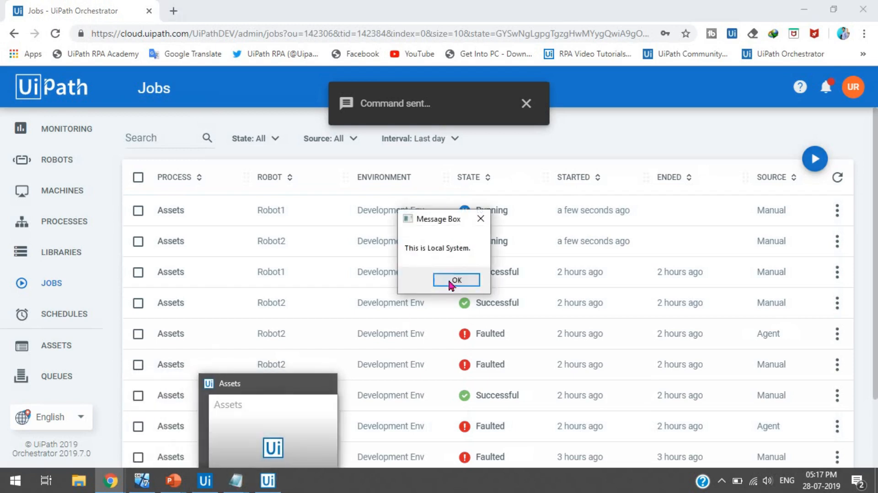
{"action": "left_click", "coordinate": [457, 280]}
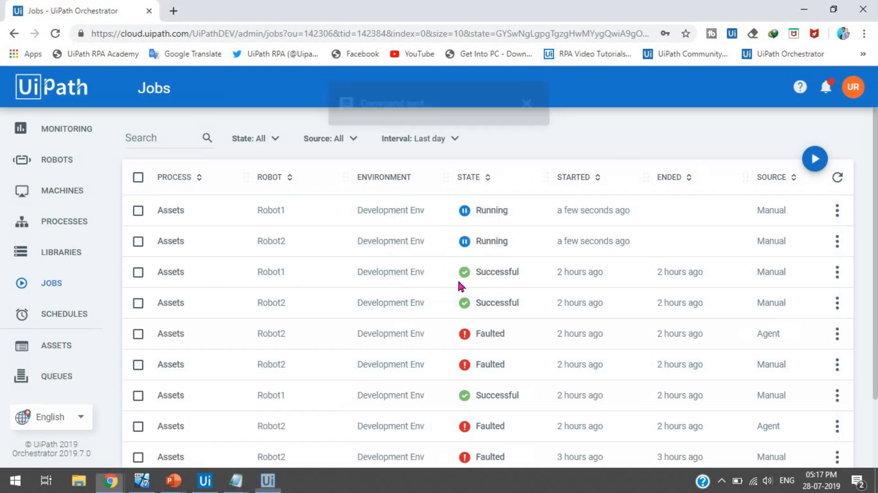
{"action": "left_click", "coordinate": [146, 487]}
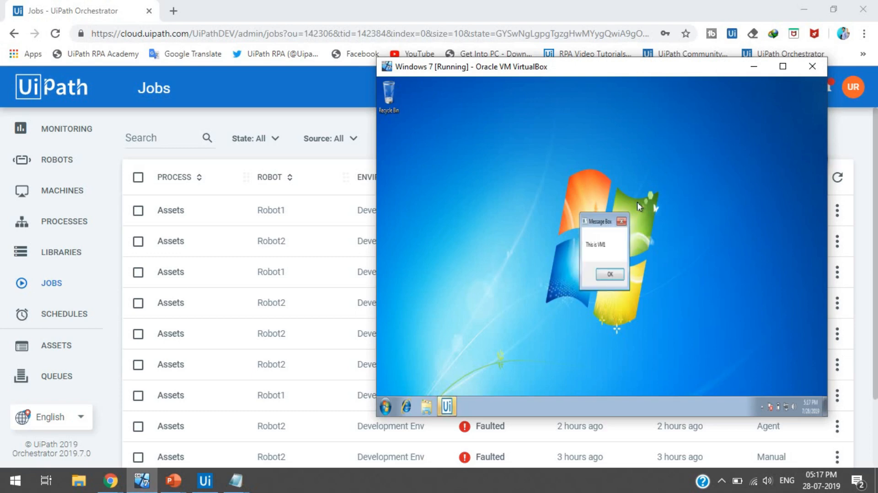
{"action": "left_click", "coordinate": [780, 75]}
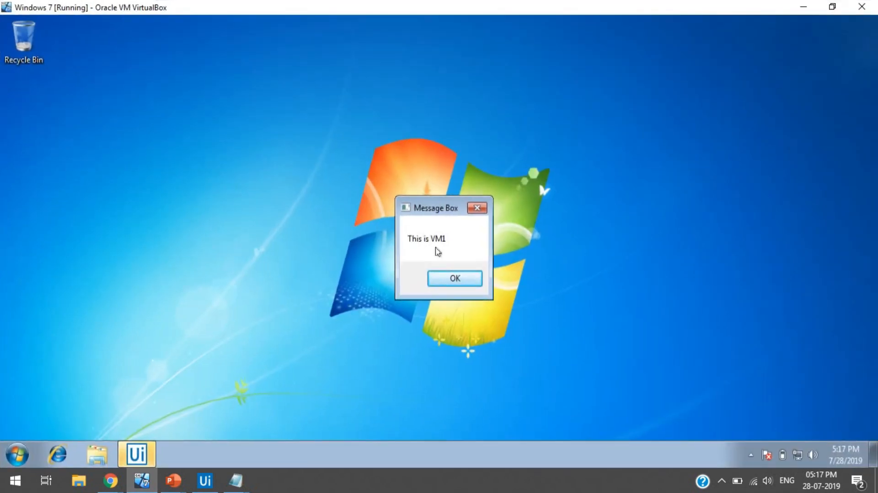
{"action": "left_click", "coordinate": [453, 280]}
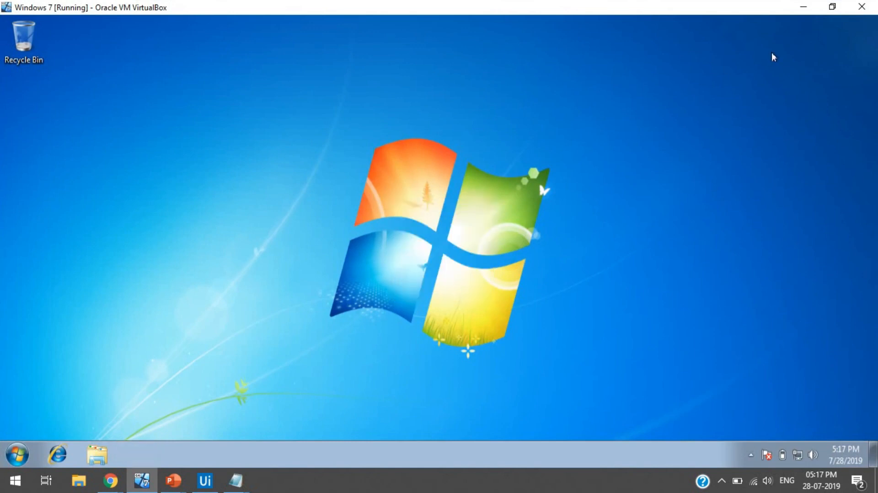
{"action": "left_click", "coordinate": [833, 7]}
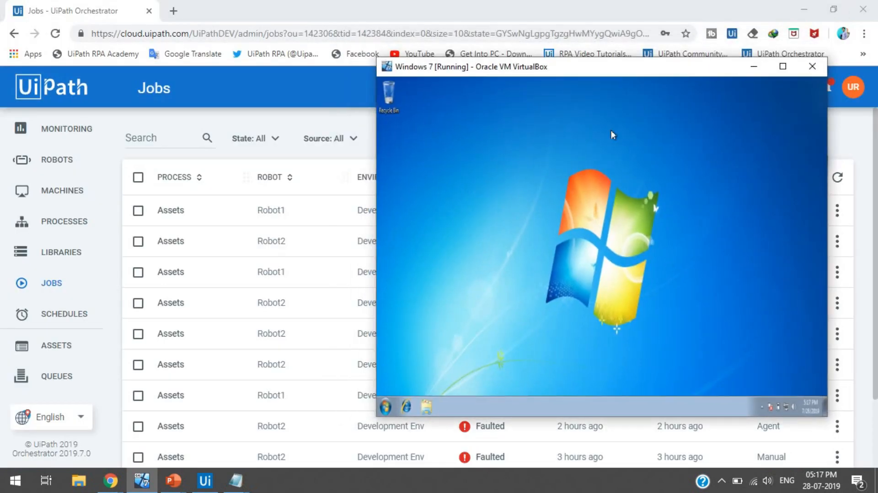